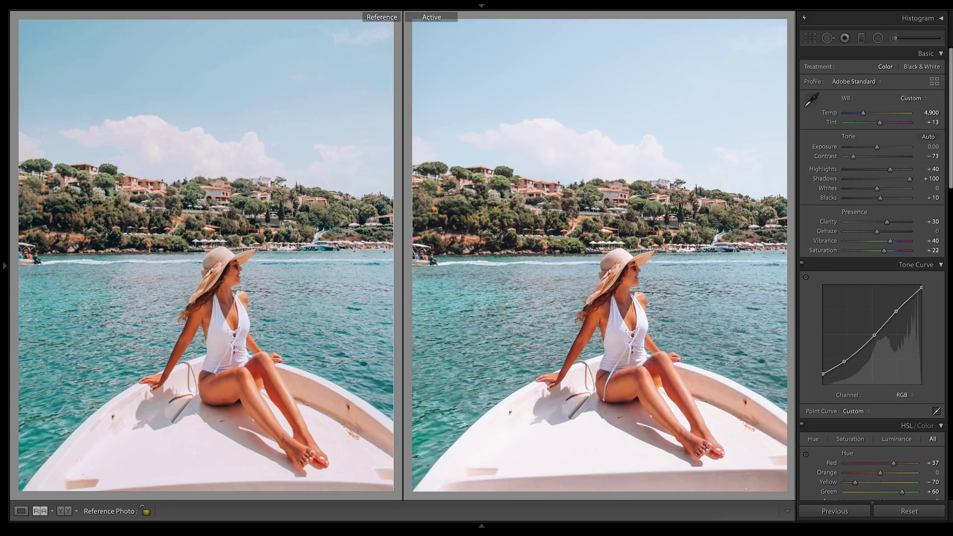
Step: Compare the edited active photo with its unedited original in the Reference view
{"action": "key", "text": "backslash"}
{"action": "key", "text": "backslash"}
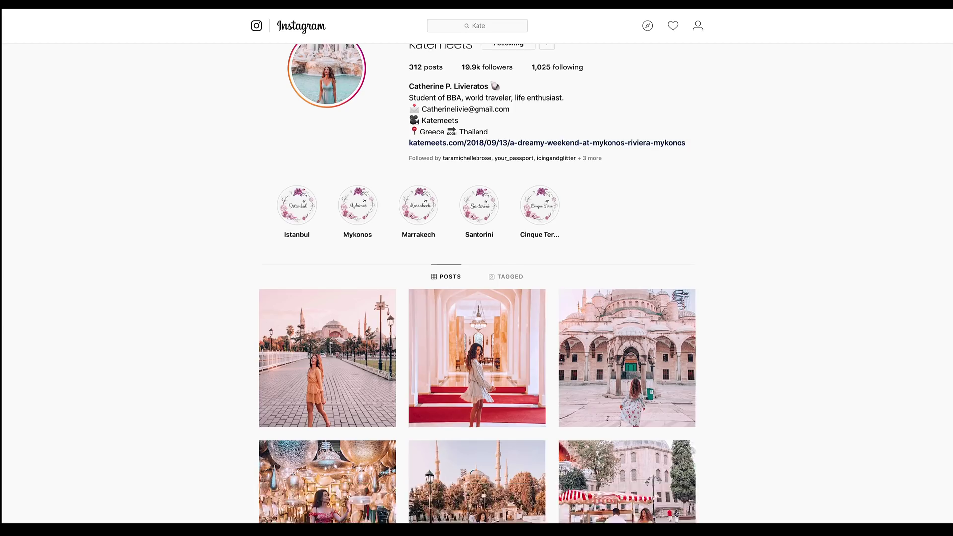
Step: Switch to Instagram and examine the travel blogger's photo feed for the colour style to recreate, down to the boat photo
{"action": "scroll", "coordinate": [476, 278], "scroll_direction": "down", "scroll_amount": 6}
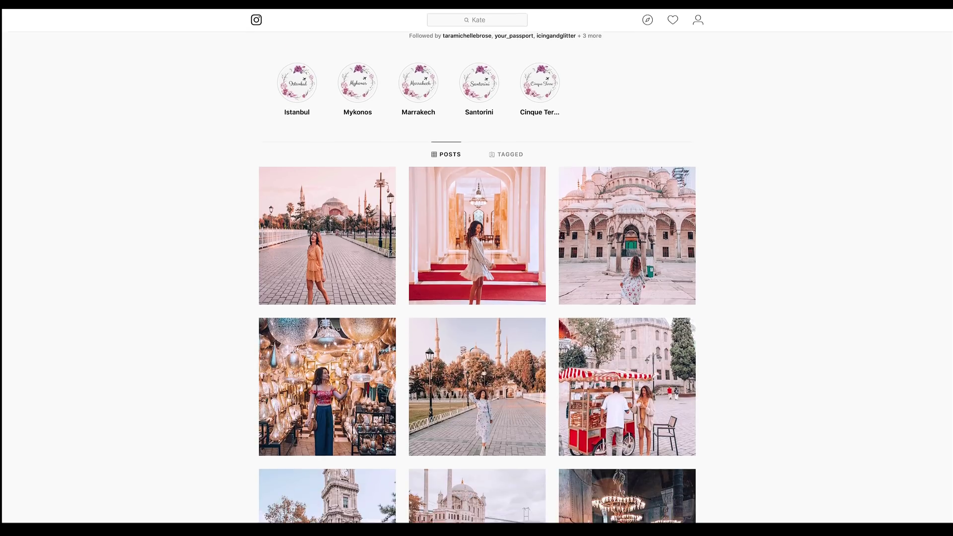
{"action": "scroll", "coordinate": [477, 278], "scroll_direction": "down", "scroll_amount": 8}
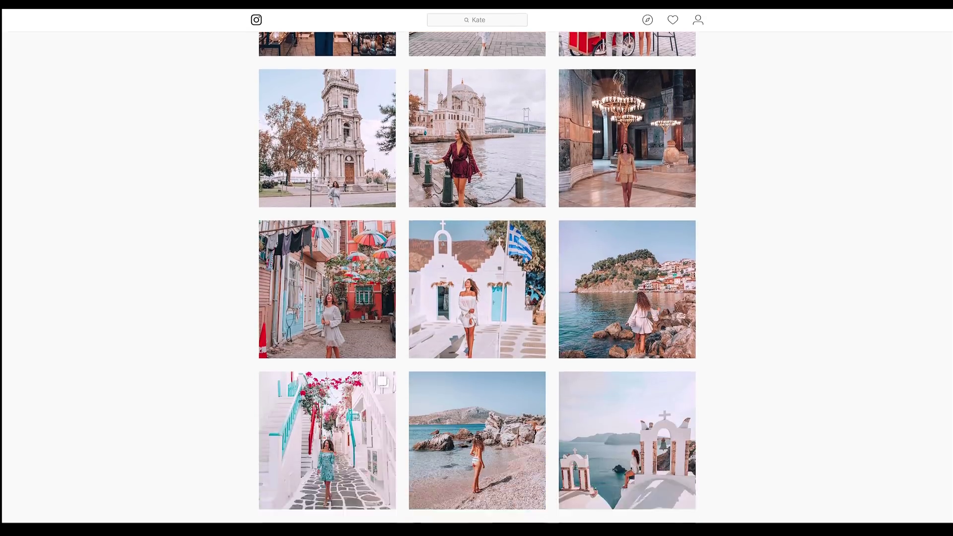
{"action": "scroll", "coordinate": [476, 278], "scroll_direction": "down", "scroll_amount": 8}
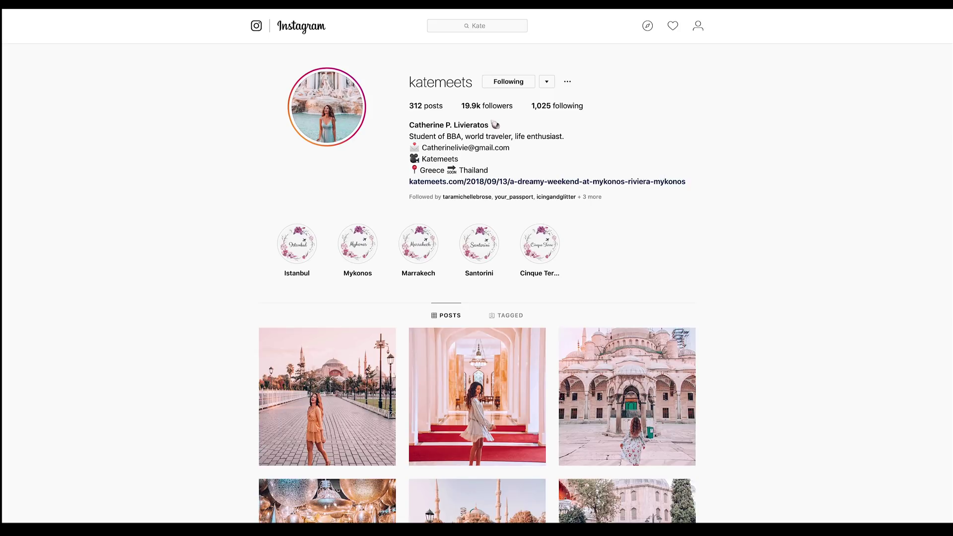
{"action": "scroll", "coordinate": [476, 278], "scroll_direction": "down", "scroll_amount": 3}
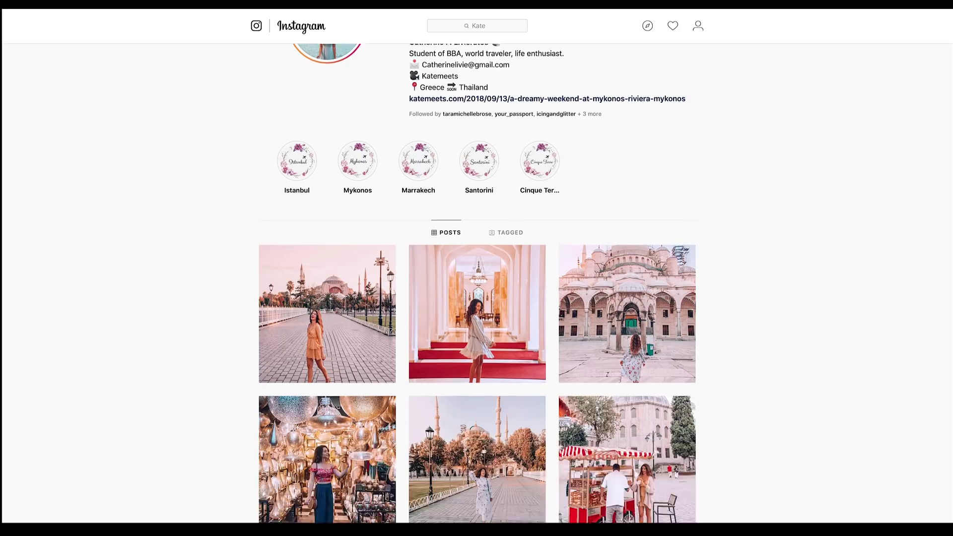
{"action": "scroll", "coordinate": [476, 278], "scroll_direction": "down", "scroll_amount": 10}
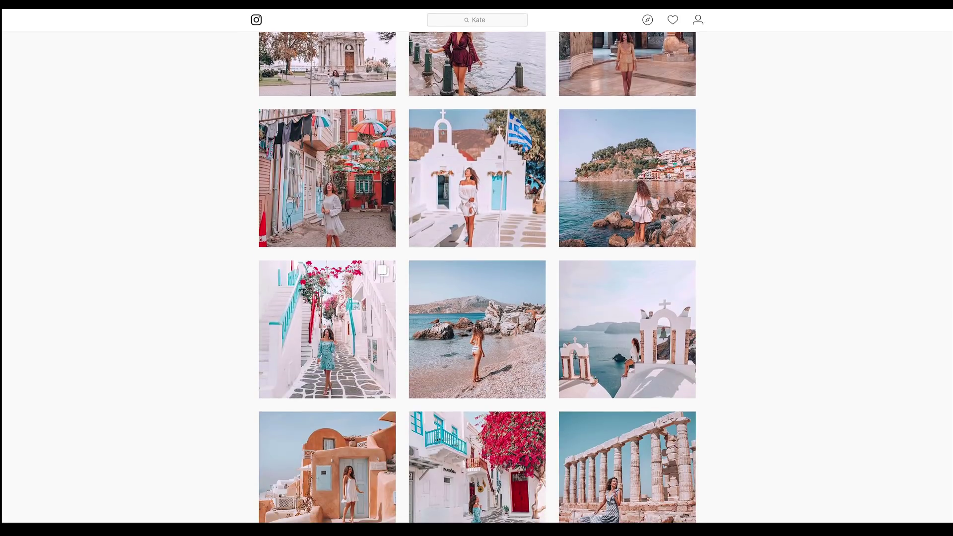
{"action": "scroll", "coordinate": [477, 278], "scroll_direction": "down", "scroll_amount": 1}
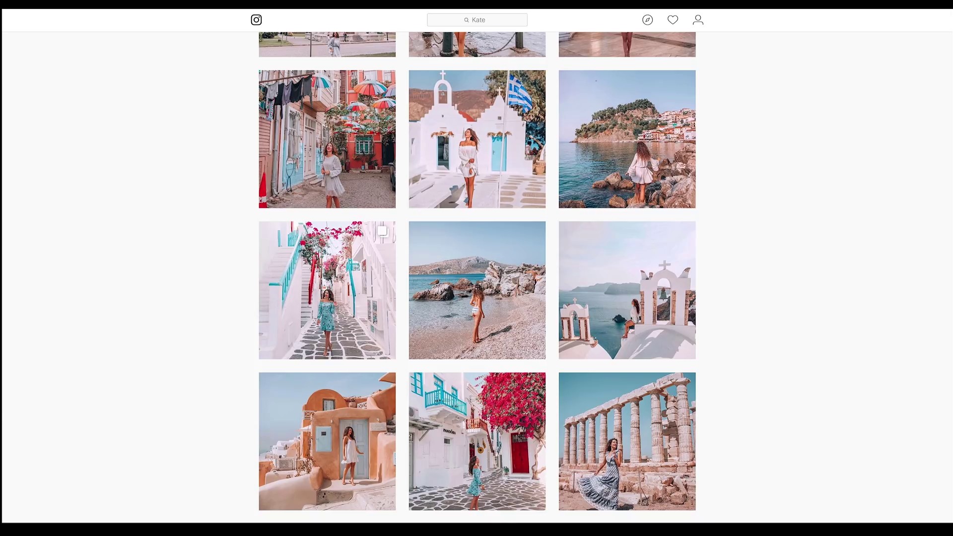
{"action": "scroll", "coordinate": [476, 278], "scroll_direction": "down", "scroll_amount": 6}
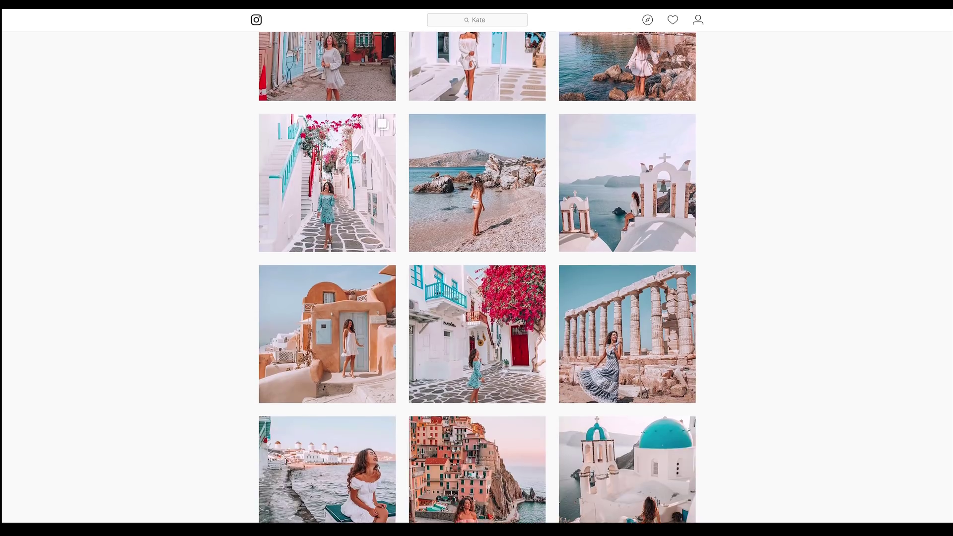
{"action": "scroll", "coordinate": [477, 277], "scroll_direction": "down", "scroll_amount": 4}
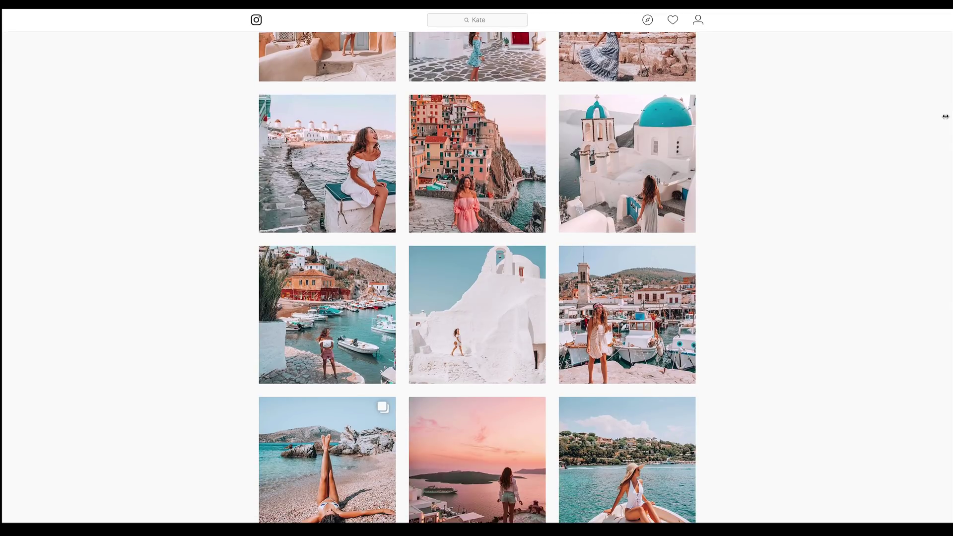
{"action": "scroll", "coordinate": [946, 116], "scroll_direction": "down", "scroll_amount": 7}
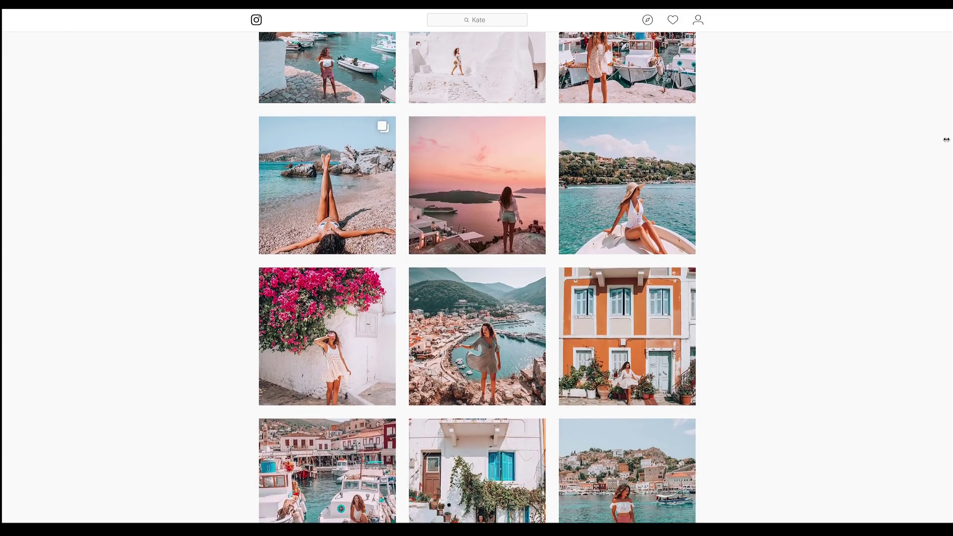
{"action": "scroll", "coordinate": [947, 141], "scroll_direction": "down", "scroll_amount": 2}
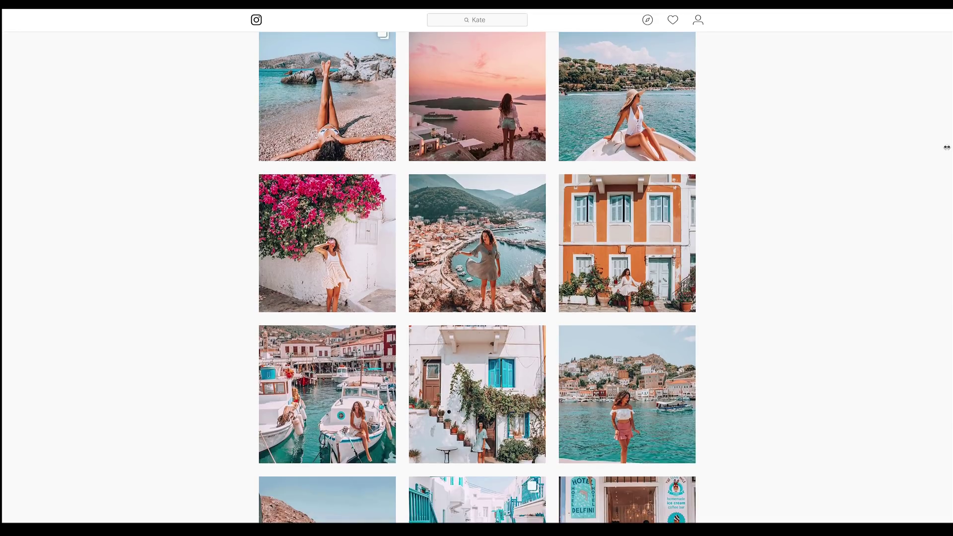
{"action": "left_click", "coordinate": [615, 98]}
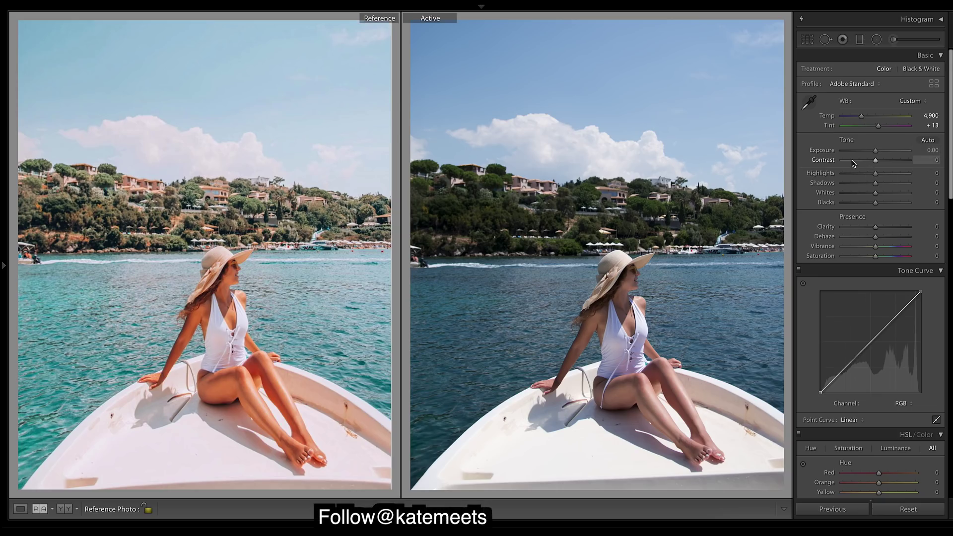
Step: Adjust the active photo's tone with Contrast at −70, Highlights at +40 and Shadows at +95
{"action": "left_click_drag", "start_coordinate": [859, 161], "coordinate": [851, 162]}
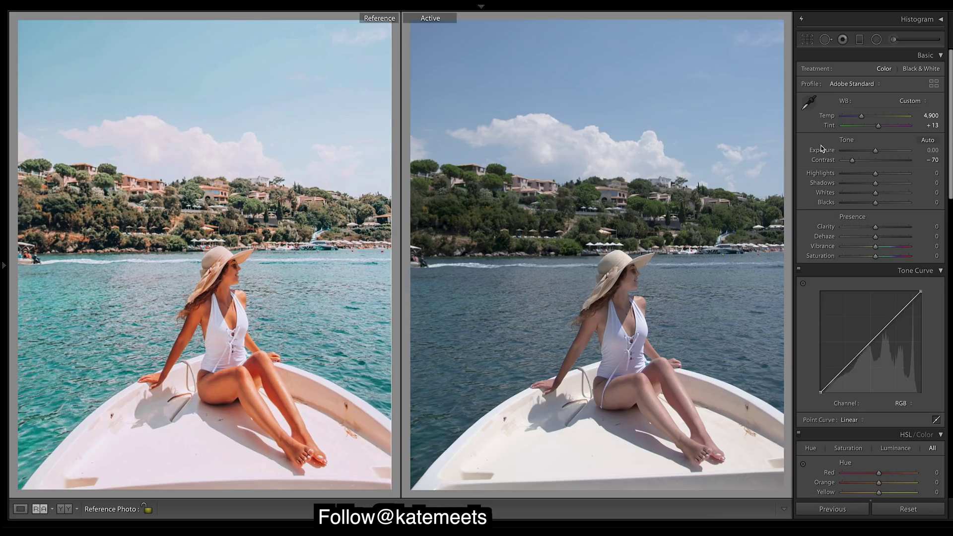
{"action": "left_click", "coordinate": [886, 175]}
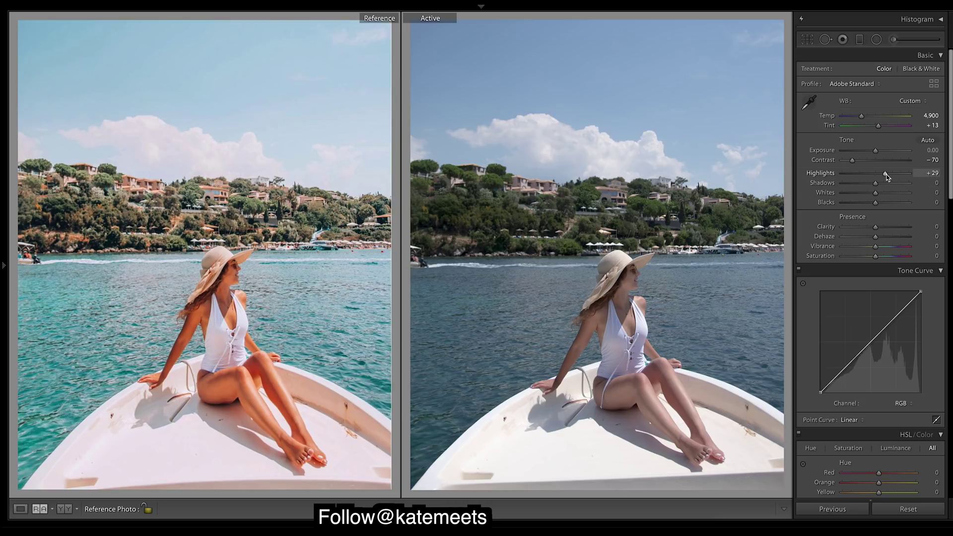
{"action": "left_click_drag", "start_coordinate": [885, 175], "coordinate": [951, 184]}
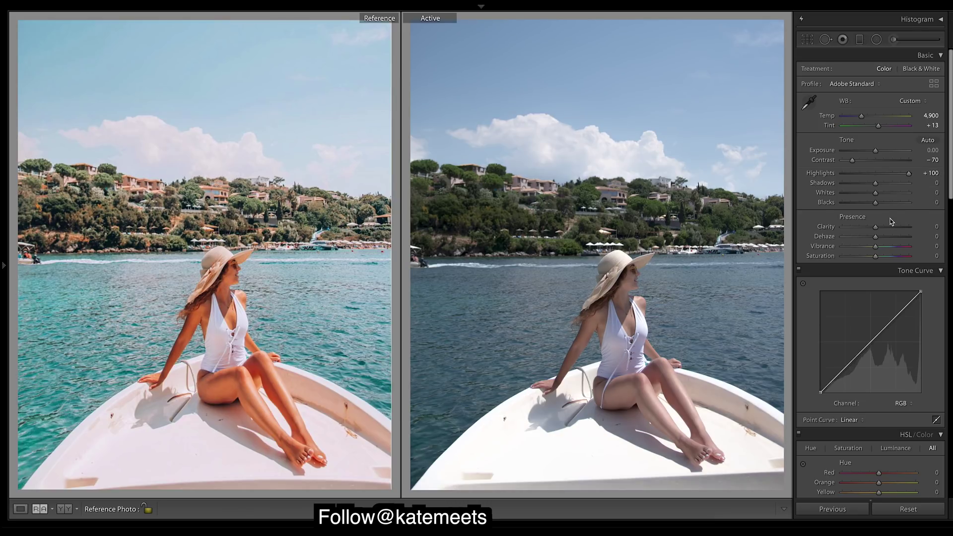
{"action": "key", "text": "ctrl+z"}
{"action": "left_click_drag", "start_coordinate": [888, 176], "coordinate": [891, 175]}
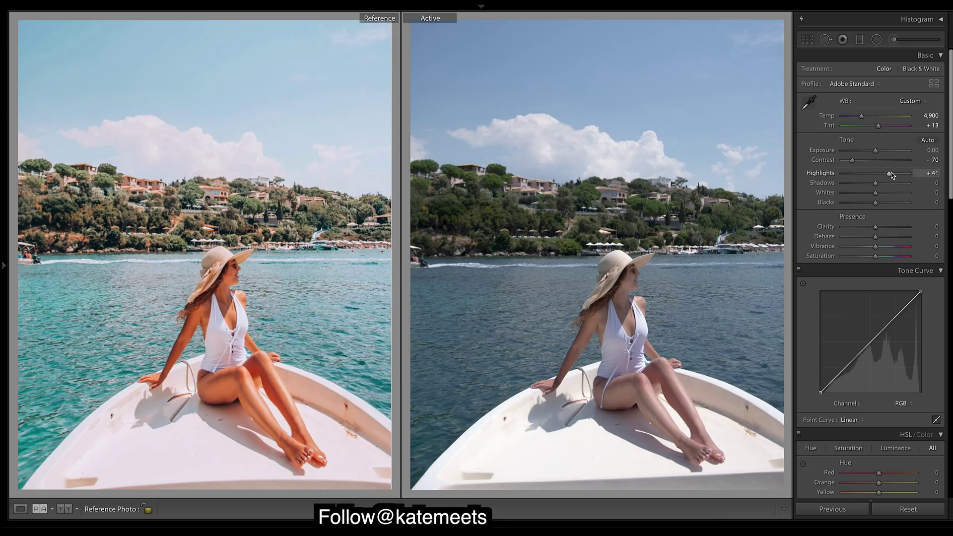
{"action": "left_click_drag", "start_coordinate": [891, 174], "coordinate": [893, 176]}
{"action": "left_click_drag", "start_coordinate": [890, 183], "coordinate": [901, 183]}
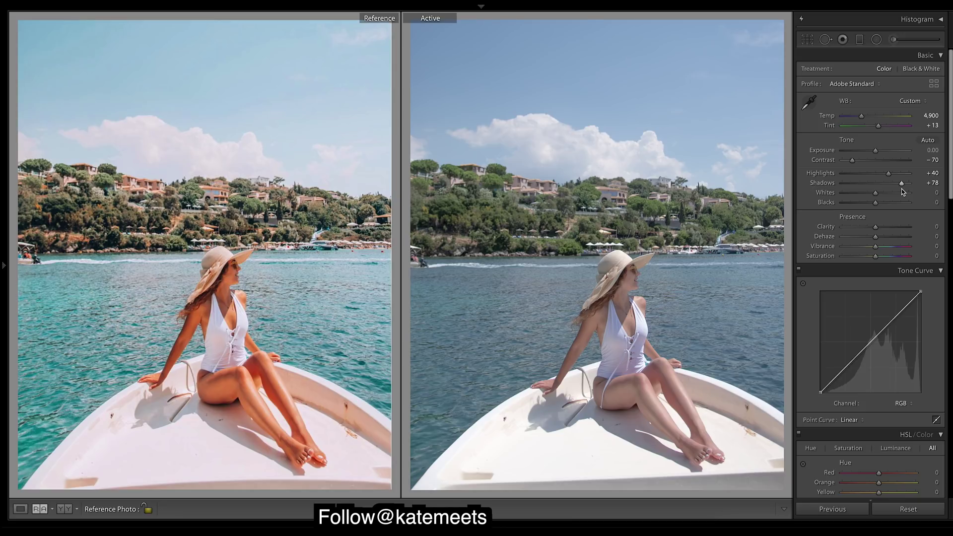
{"action": "left_click_drag", "start_coordinate": [901, 183], "coordinate": [909, 185]}
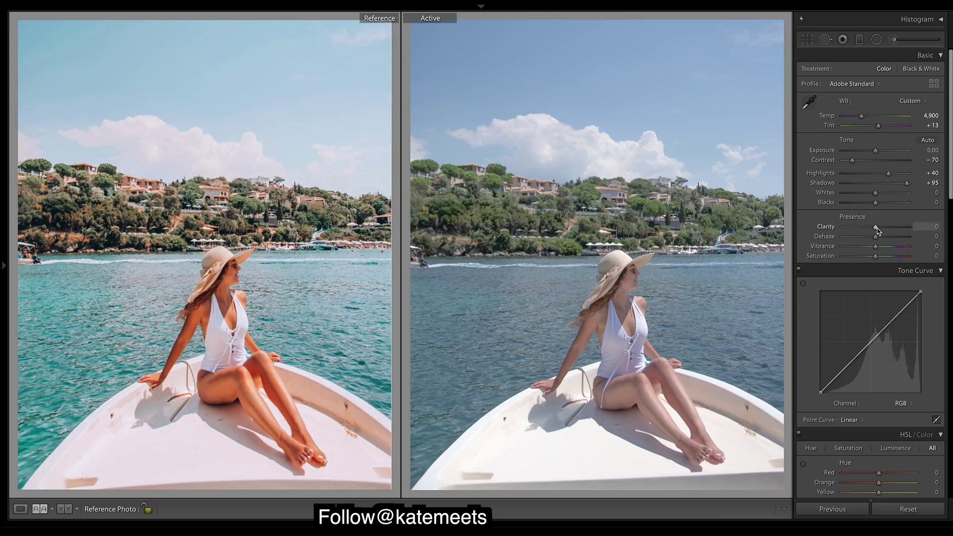
Step: Adjust the photo's presence with Clarity at +30, Vibrance at +40 and Saturation at +22
{"action": "left_click_drag", "start_coordinate": [879, 229], "coordinate": [887, 232]}
{"action": "left_click_drag", "start_coordinate": [886, 231], "coordinate": [887, 231]}
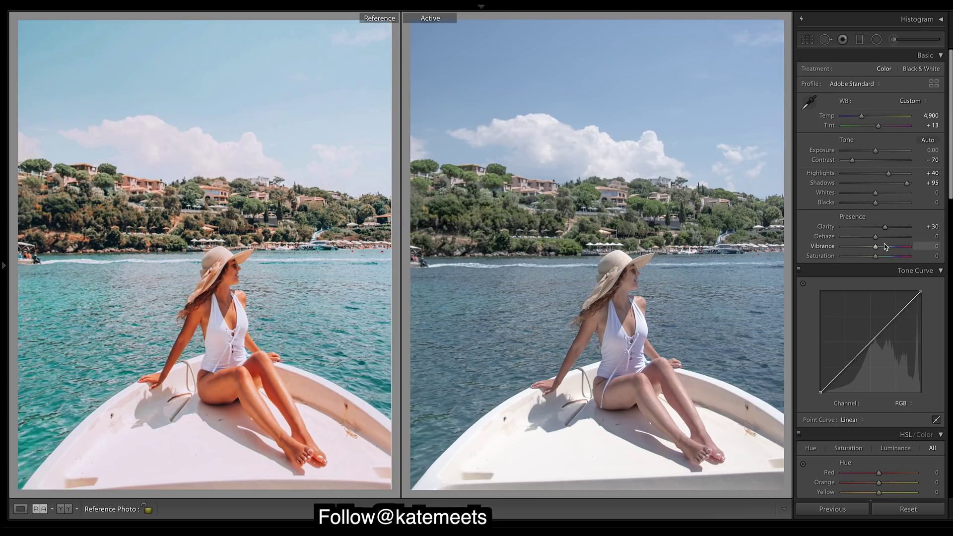
{"action": "left_click_drag", "start_coordinate": [885, 251], "coordinate": [888, 250]}
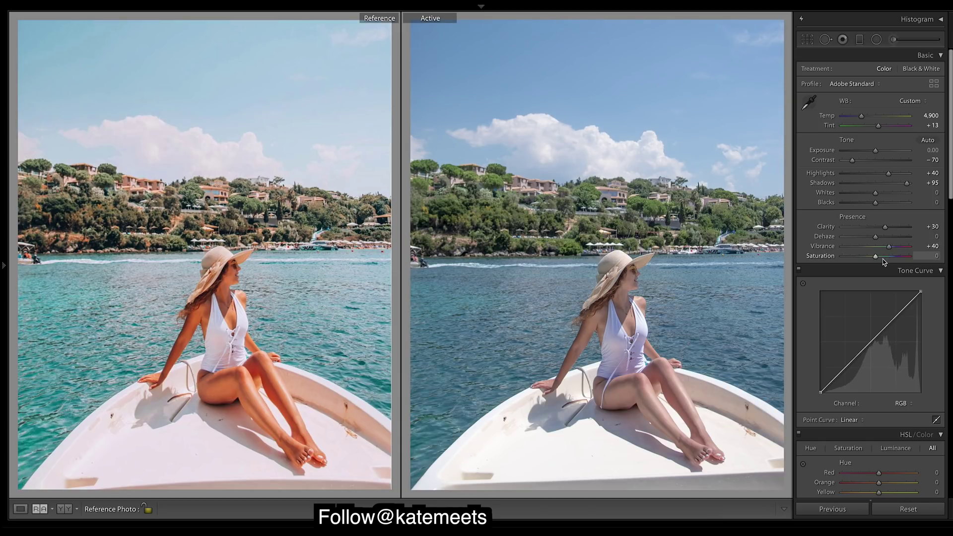
{"action": "left_click_drag", "start_coordinate": [880, 260], "coordinate": [882, 261]}
{"action": "left_click_drag", "start_coordinate": [885, 258], "coordinate": [884, 258]}
Step: Shape the Red channel's point curve into an S-curve with lowered shadows and raised midtones and highlights
{"action": "scroll", "coordinate": [951, 126], "scroll_direction": "down", "scroll_amount": 2}
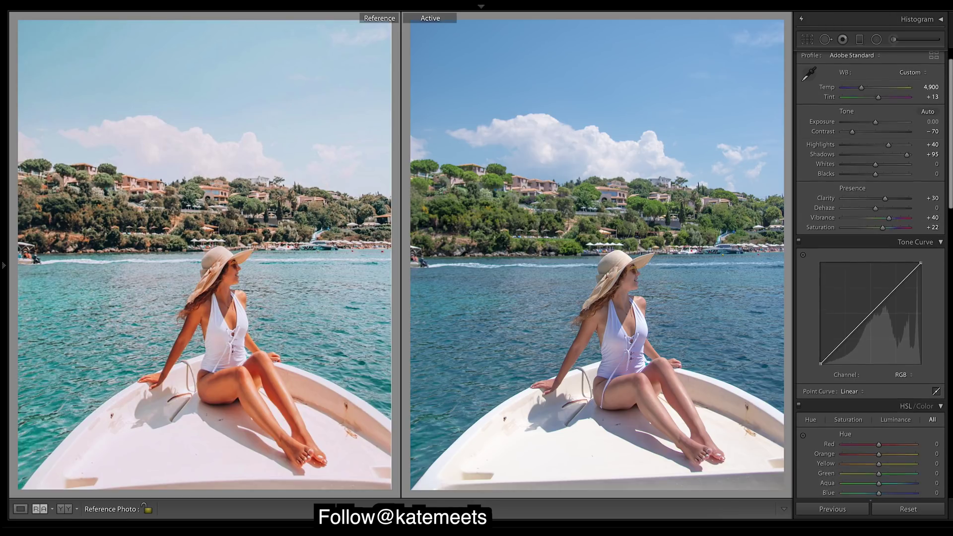
{"action": "scroll", "coordinate": [951, 126], "scroll_direction": "up", "scroll_amount": 2}
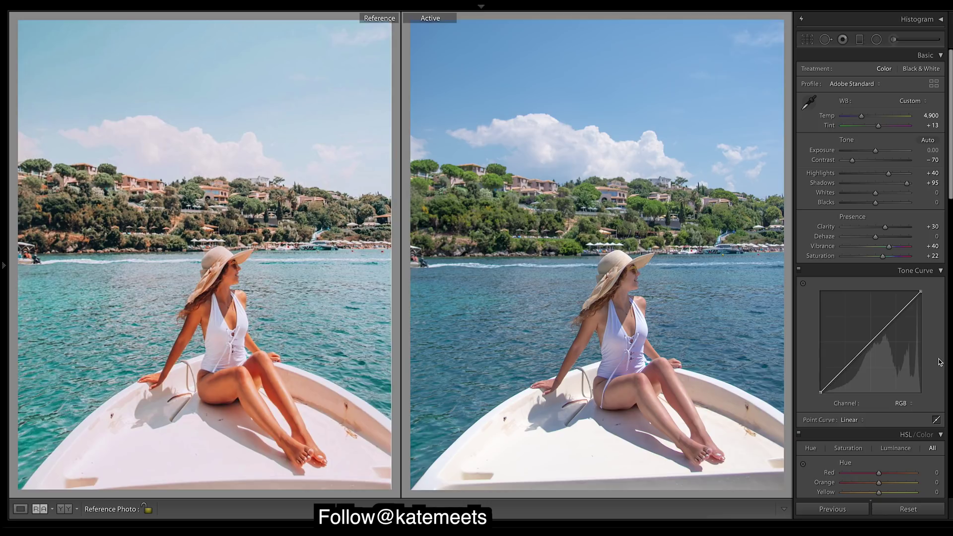
{"action": "left_click", "coordinate": [903, 403]}
{"action": "left_click", "coordinate": [902, 413]}
{"action": "left_click_drag", "start_coordinate": [844, 368], "coordinate": [899, 309]}
Step: Shape the Green channel's point curve into a matching S-curve with its highlight point at about 77.3 / 83.9 %
{"action": "left_click", "coordinate": [903, 403]}
{"action": "left_click", "coordinate": [902, 413]}
{"action": "left_click_drag", "start_coordinate": [844, 368], "coordinate": [899, 308]}
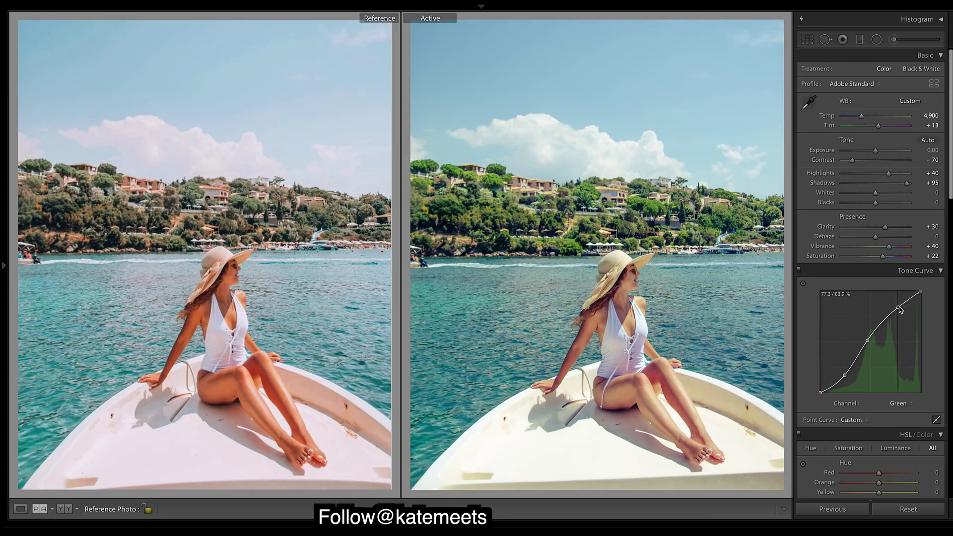
Step: Shape the Blue channel's point curve into an S-curve with points at about 23.5 / 18.4 % and 71.8 / 78.0 %
{"action": "left_click", "coordinate": [903, 403]}
{"action": "left_click", "coordinate": [902, 413]}
{"action": "left_click_drag", "start_coordinate": [843, 370], "coordinate": [843, 374]}
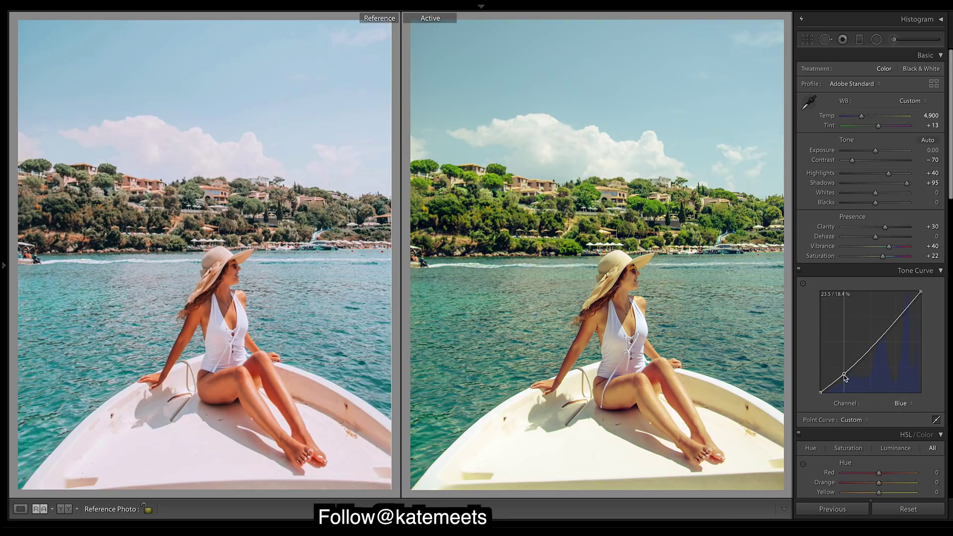
{"action": "left_click_drag", "start_coordinate": [871, 343], "coordinate": [893, 312]}
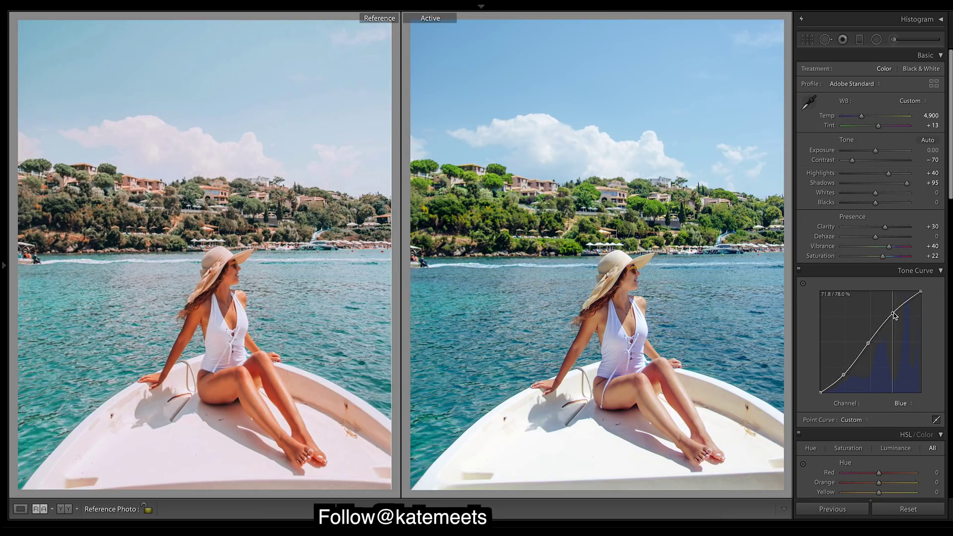
Step: Lift the black point of the RGB point curve for faded shadows and add points holding the midtones and highlights near the diagonal
{"action": "left_click", "coordinate": [903, 403]}
{"action": "left_click", "coordinate": [903, 375]}
{"action": "left_click_drag", "start_coordinate": [820, 392], "coordinate": [842, 370]}
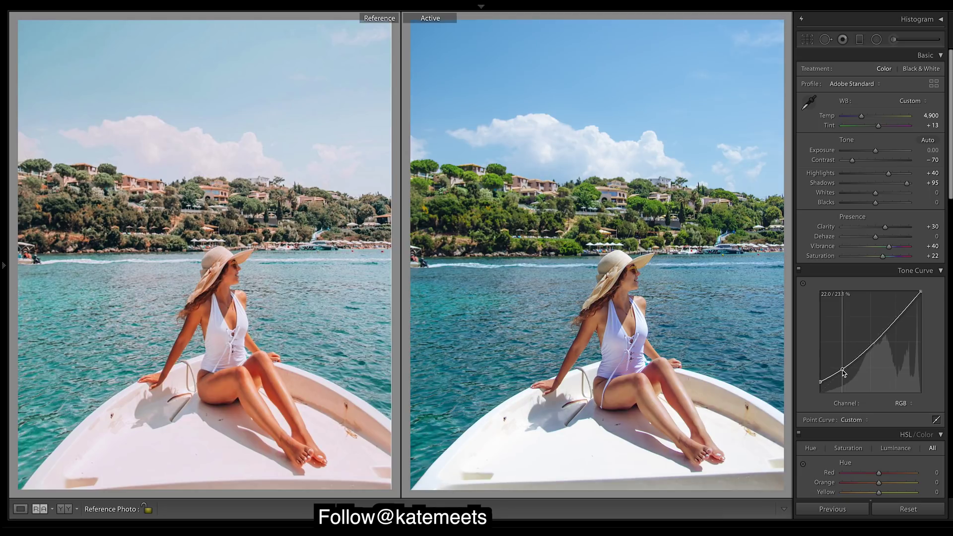
{"action": "left_click", "coordinate": [869, 342]}
{"action": "left_click", "coordinate": [893, 321]}
{"action": "left_click_drag", "start_coordinate": [894, 322], "coordinate": [895, 317]}
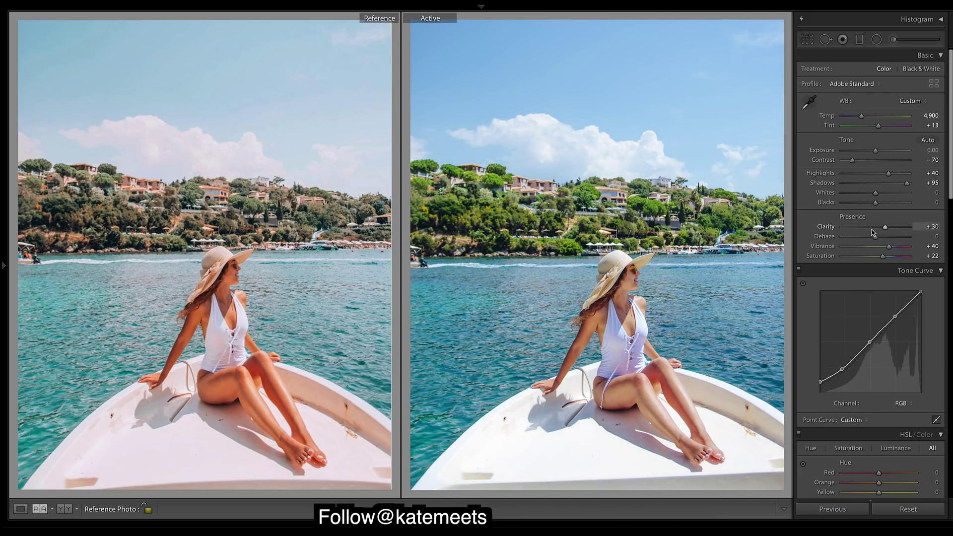
Step: Review the finished Red, Green, Blue and RGB point curves one after another
{"action": "left_click", "coordinate": [903, 403]}
{"action": "left_click", "coordinate": [904, 409]}
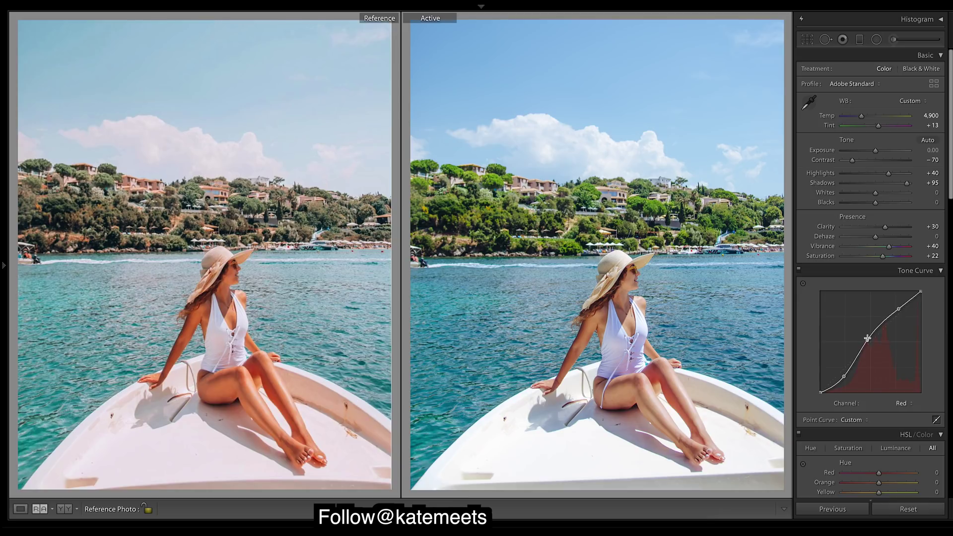
{"action": "left_click", "coordinate": [912, 406]}
{"action": "left_click", "coordinate": [913, 411]}
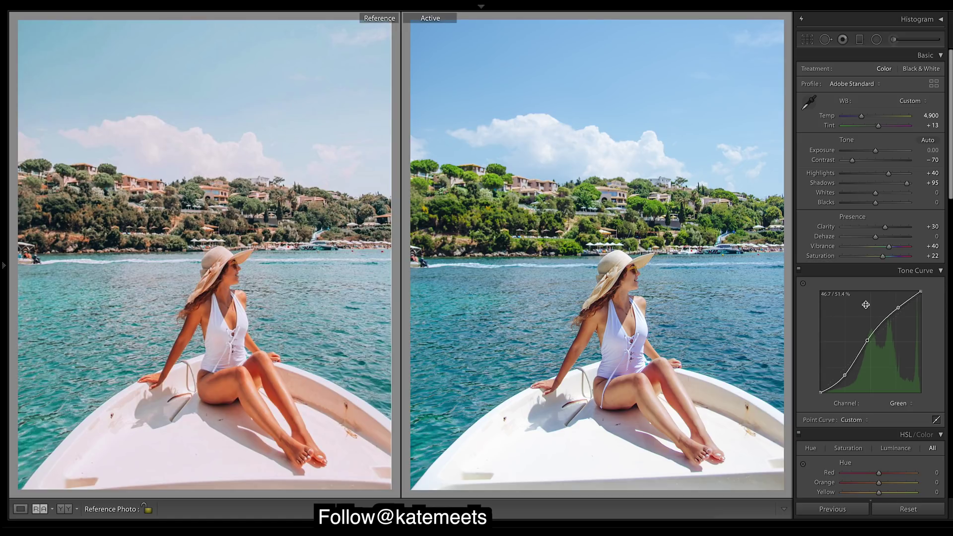
{"action": "left_click", "coordinate": [909, 403]}
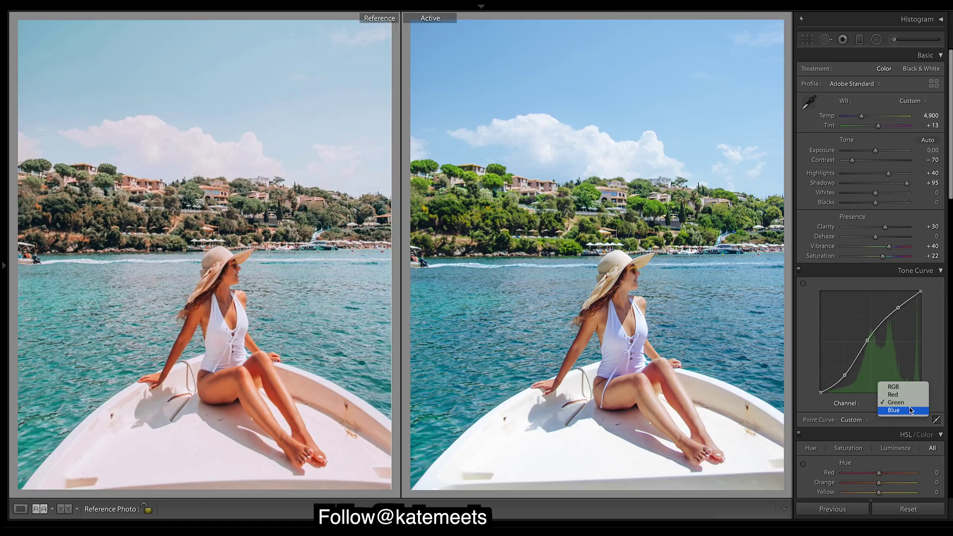
{"action": "left_click", "coordinate": [909, 412]}
{"action": "left_click", "coordinate": [905, 403]}
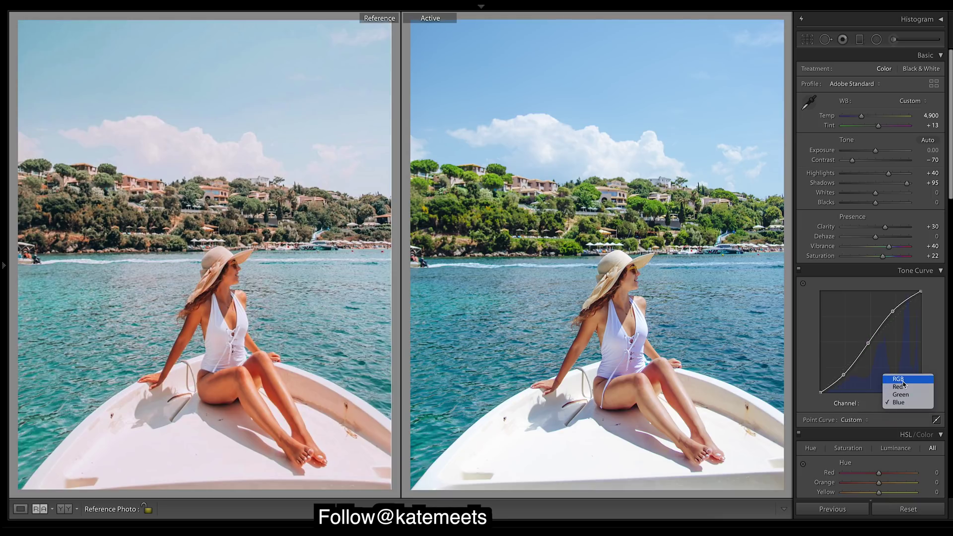
{"action": "left_click", "coordinate": [833, 325]}
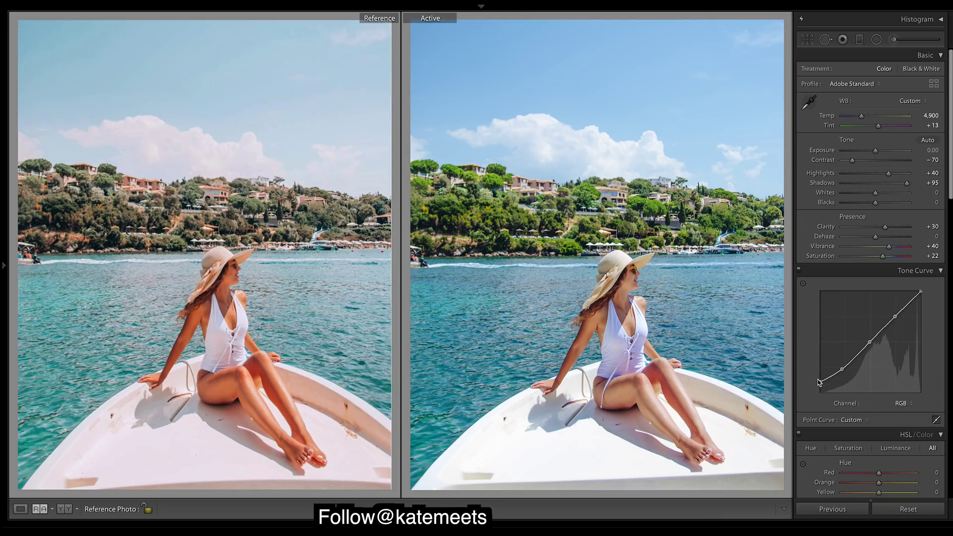
{"action": "key", "text": "ctrl+z"}
Step: Apply Split Toning with Highlights at Hue 8 and Saturation 14, and Shadows at Hue 12 and Saturation 5
{"action": "scroll", "coordinate": [950, 173], "scroll_direction": "down", "scroll_amount": 15}
{"action": "scroll", "coordinate": [950, 172], "scroll_direction": "up", "scroll_amount": 10}
{"action": "scroll", "coordinate": [870, 273], "scroll_direction": "down", "scroll_amount": 8}
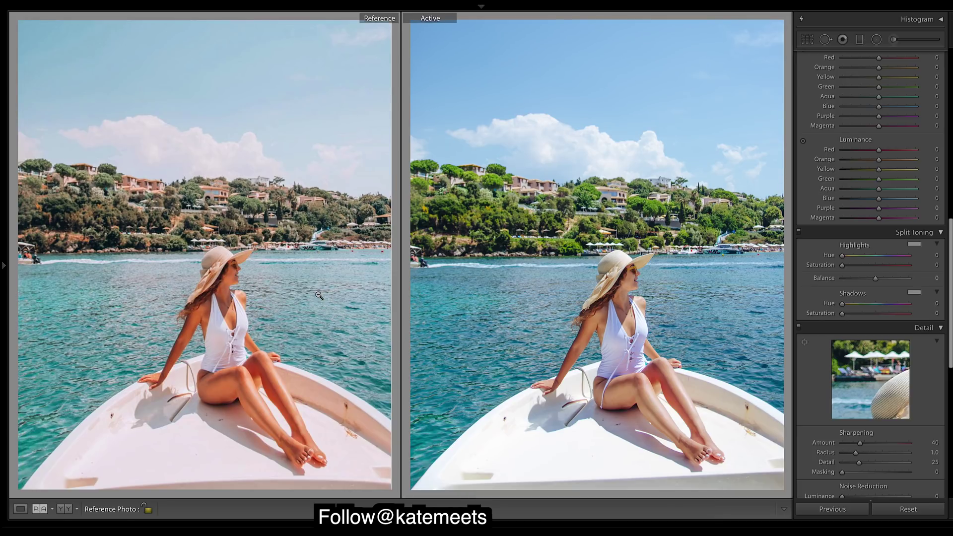
{"action": "left_click_drag", "start_coordinate": [841, 256], "coordinate": [843, 257]}
{"action": "left_click_drag", "start_coordinate": [845, 258], "coordinate": [851, 268]}
{"action": "left_click_drag", "start_coordinate": [845, 306], "coordinate": [846, 307]}
{"action": "left_click_drag", "start_coordinate": [843, 315], "coordinate": [846, 314]}
{"action": "scroll", "coordinate": [869, 273], "scroll_direction": "up", "scroll_amount": 15}
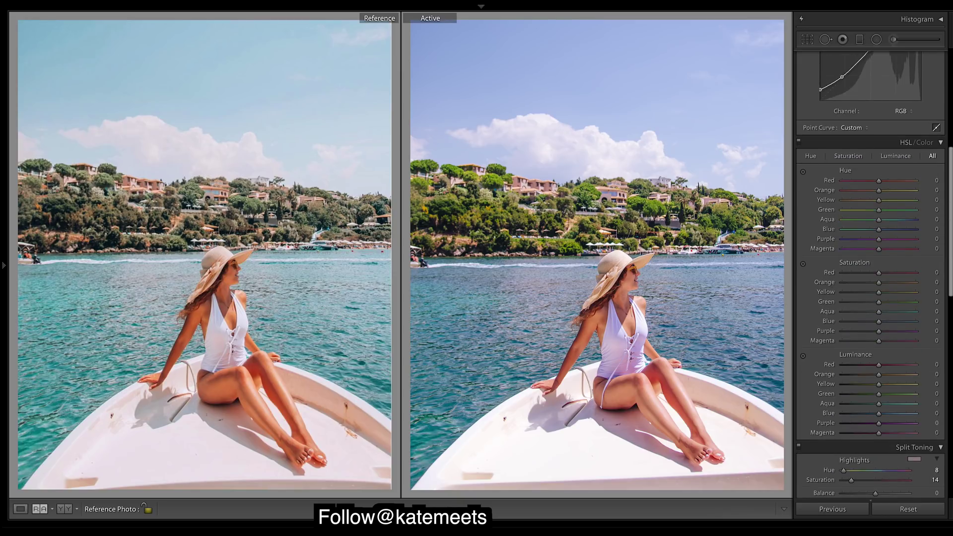
{"action": "scroll", "coordinate": [869, 273], "scroll_direction": "down", "scroll_amount": 8}
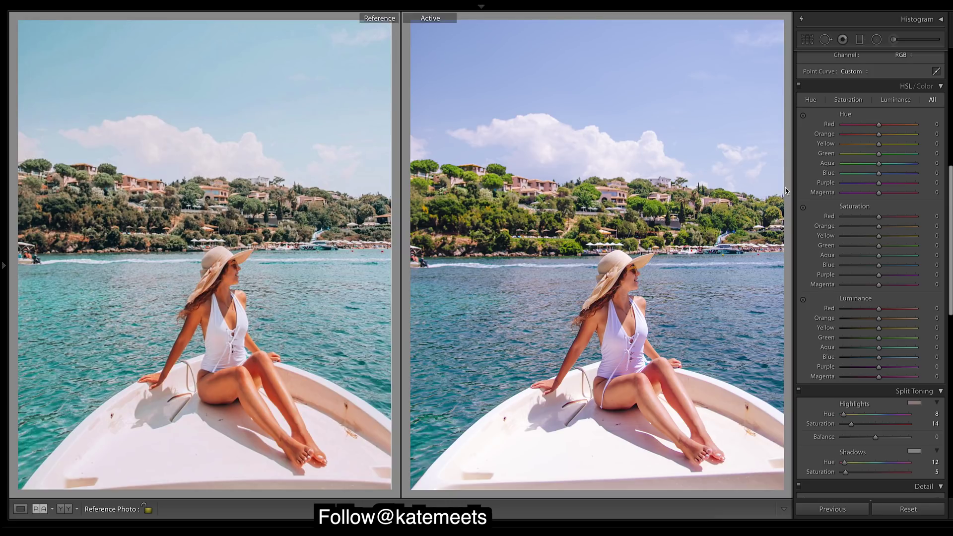
Step: In the HSL adjustments, set the Yellow hue to -70 and the Green saturation to -85
{"action": "left_click_drag", "start_coordinate": [878, 143], "coordinate": [853, 146]}
{"action": "left_click_drag", "start_coordinate": [857, 249], "coordinate": [853, 248]}
{"action": "left_click_drag", "start_coordinate": [853, 248], "coordinate": [849, 248]}
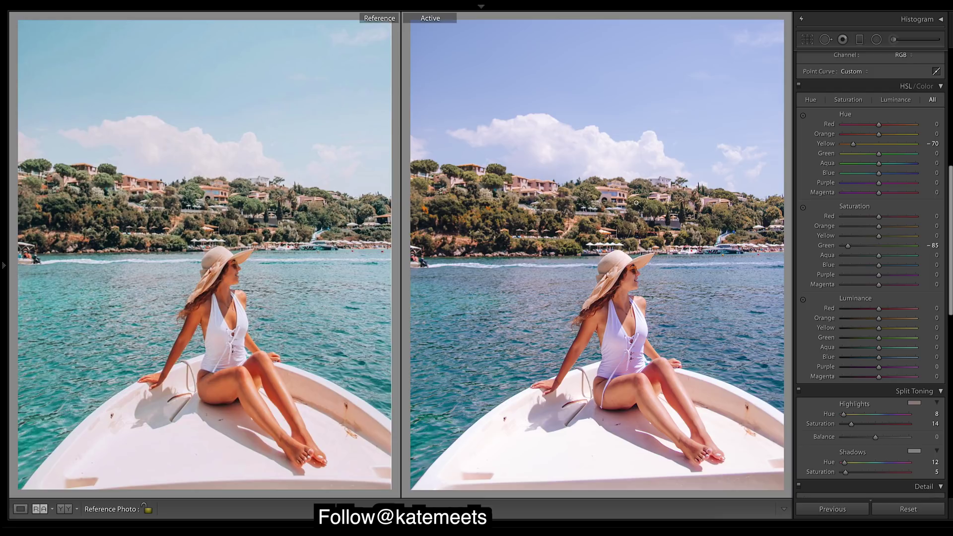
Step: Set the Green hue to +60 and the Red hue to +37, undoing a trial shift of the Yellow hue in between
{"action": "mouse_move", "coordinate": [880, 157]}
{"action": "left_mouse_down"}
{"action": "mouse_move", "coordinate": [856, 157]}
{"action": "mouse_move", "coordinate": [922, 162]}
{"action": "mouse_move", "coordinate": [894, 158]}
{"action": "left_mouse_up"}
{"action": "left_click_drag", "start_coordinate": [893, 155], "coordinate": [901, 156]}
{"action": "left_click_drag", "start_coordinate": [854, 144], "coordinate": [839, 144]}
{"action": "key", "text": "ctrl+z"}
{"action": "mouse_move", "coordinate": [879, 124]}
{"action": "left_mouse_down"}
{"action": "mouse_move", "coordinate": [868, 124]}
{"action": "mouse_move", "coordinate": [895, 130]}
{"action": "left_mouse_up"}
Step: Set the Blue hue to -22 and the Aqua hue to -6, and reduce the Blue saturation to -19
{"action": "left_click", "coordinate": [864, 176]}
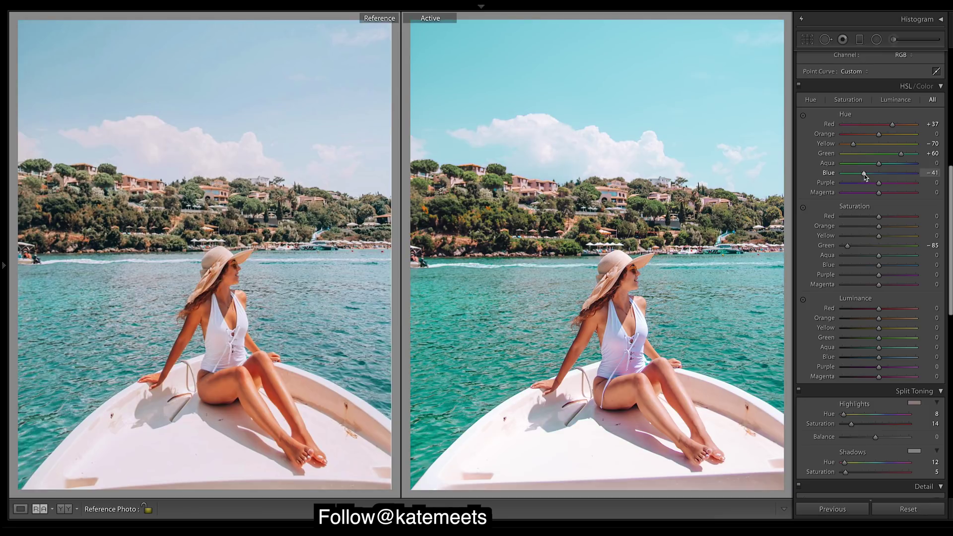
{"action": "left_click_drag", "start_coordinate": [864, 176], "coordinate": [872, 178]}
{"action": "left_click_drag", "start_coordinate": [880, 168], "coordinate": [878, 166]}
{"action": "left_click_drag", "start_coordinate": [878, 266], "coordinate": [872, 266]}
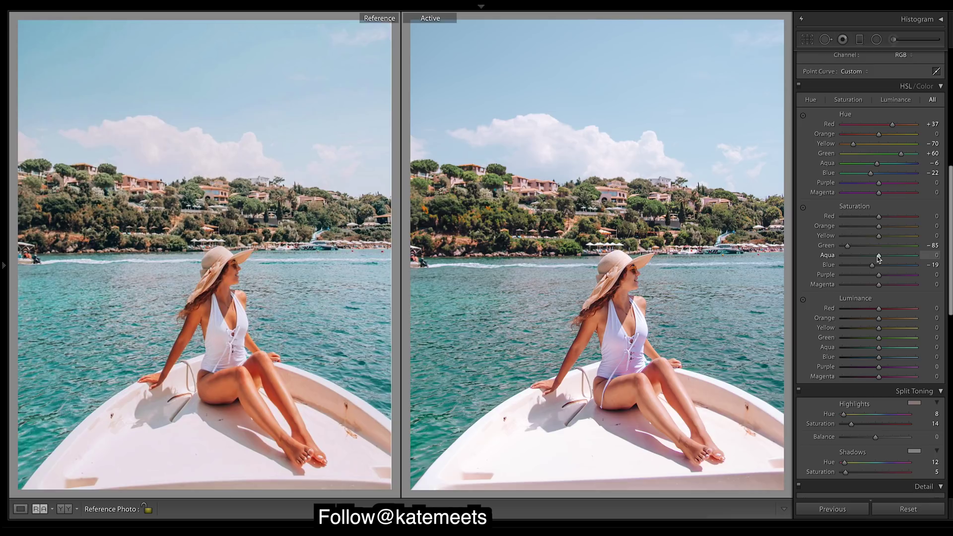
Step: Set the HSL saturation to +48 for Aqua, +10 for Red, +60 for Orange and -27 for Yellow
{"action": "left_click_drag", "start_coordinate": [879, 256], "coordinate": [897, 262]}
{"action": "left_click_drag", "start_coordinate": [881, 219], "coordinate": [883, 218]}
{"action": "left_click_drag", "start_coordinate": [879, 226], "coordinate": [904, 230]}
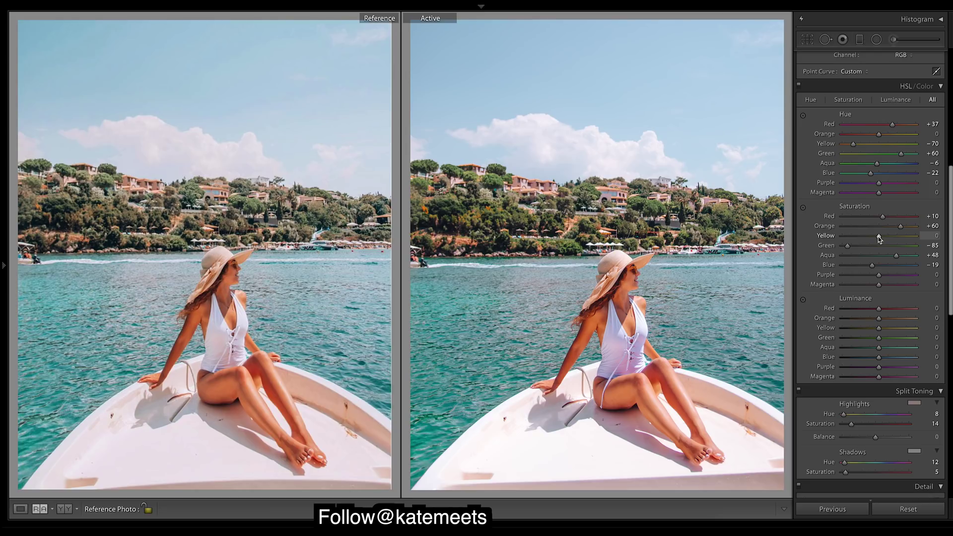
{"action": "mouse_move", "coordinate": [879, 239]}
{"action": "left_mouse_down"}
{"action": "mouse_move", "coordinate": [853, 238]}
{"action": "mouse_move", "coordinate": [885, 238]}
{"action": "mouse_move", "coordinate": [864, 240]}
{"action": "left_mouse_up"}
{"action": "left_click_drag", "start_coordinate": [864, 239], "coordinate": [869, 240]}
Step: Reduce the Purple saturation to -100 and the Magenta saturation to -34
{"action": "left_click_drag", "start_coordinate": [879, 275], "coordinate": [800, 284]}
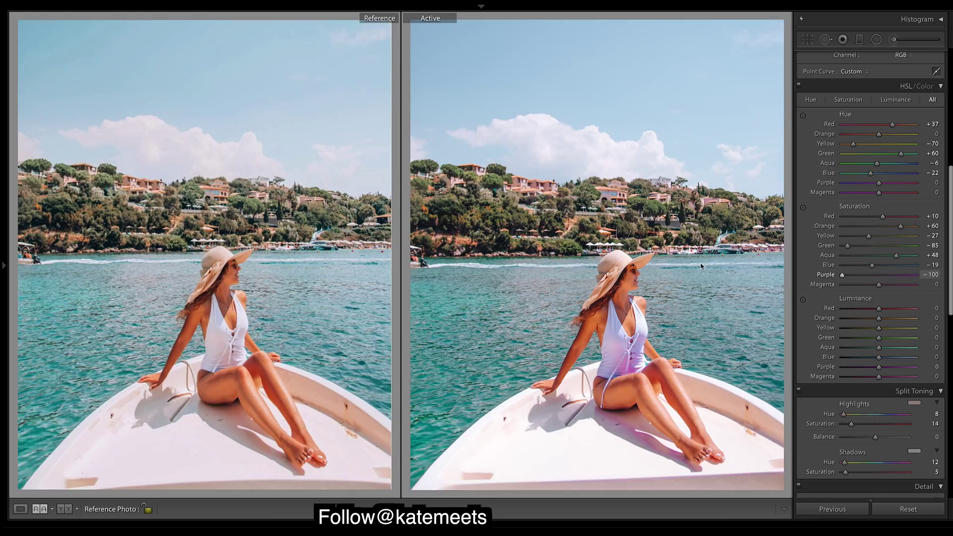
{"action": "left_click_drag", "start_coordinate": [842, 275], "coordinate": [881, 281]}
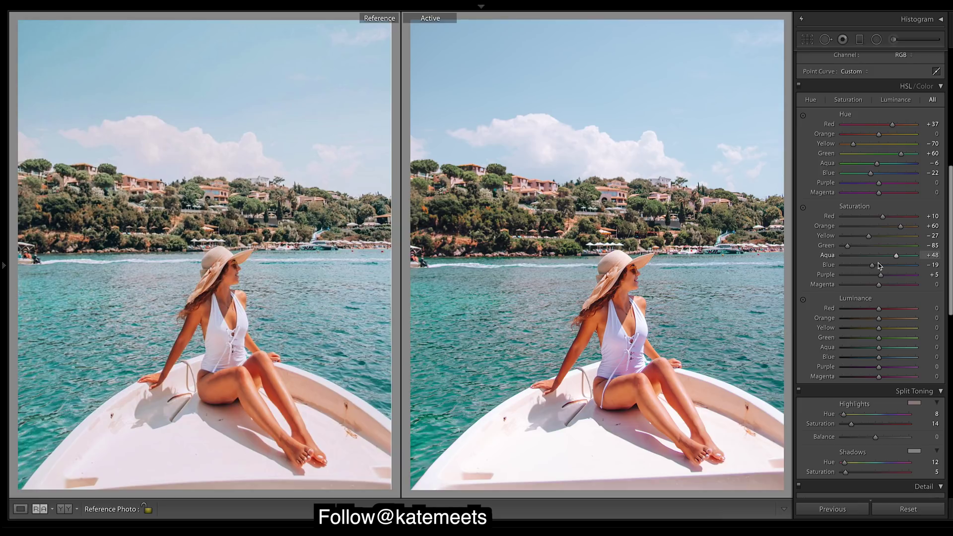
{"action": "left_click_drag", "start_coordinate": [881, 276], "coordinate": [842, 275]}
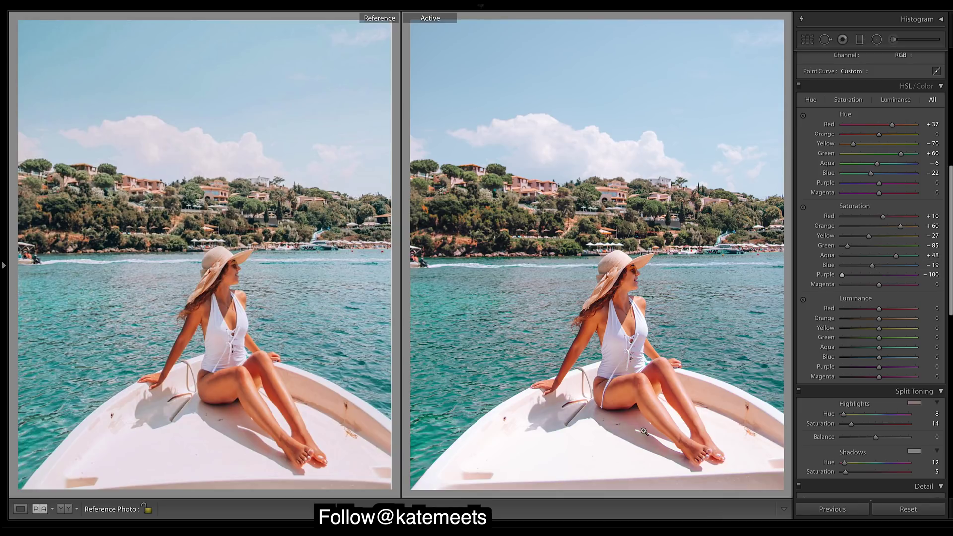
{"action": "left_click_drag", "start_coordinate": [878, 287], "coordinate": [866, 287]}
{"action": "left_click_drag", "start_coordinate": [867, 287], "coordinate": [867, 287]}
Step: Set the HSL luminance to +100 for Aqua, +29 for Green, +67 for Yellow and -16 for Orange
{"action": "left_click_drag", "start_coordinate": [882, 351], "coordinate": [946, 352]}
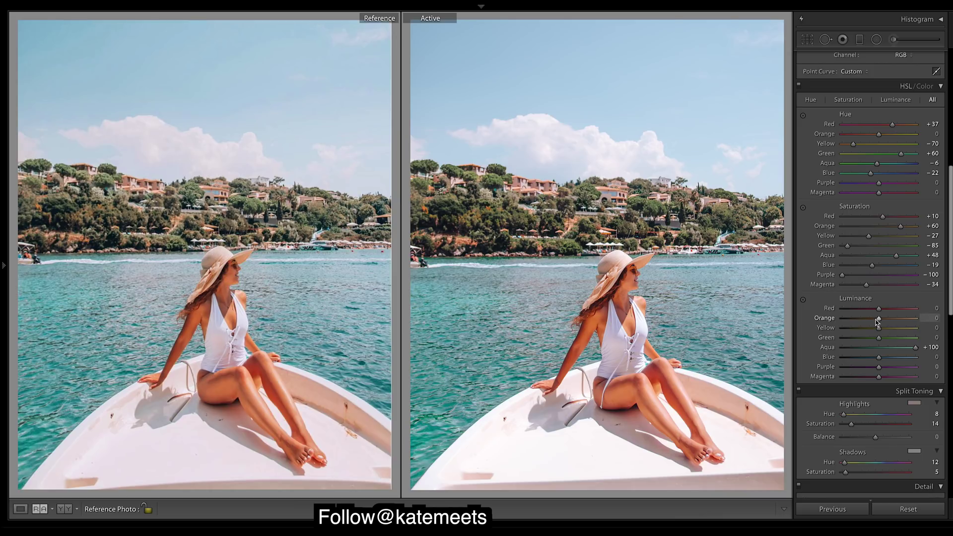
{"action": "left_click_drag", "start_coordinate": [881, 340], "coordinate": [890, 341]}
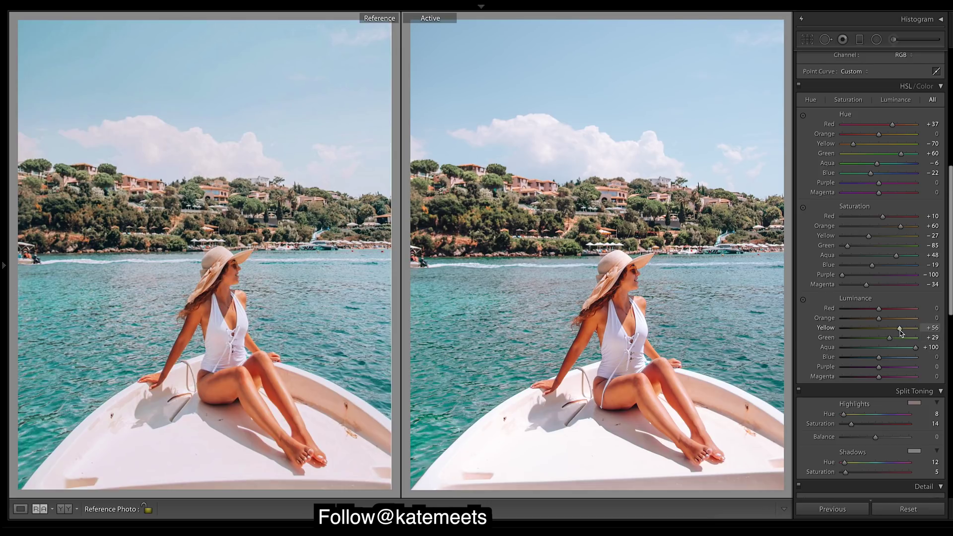
{"action": "left_click_drag", "start_coordinate": [899, 333], "coordinate": [903, 333]}
{"action": "left_click_drag", "start_coordinate": [904, 333], "coordinate": [905, 333]}
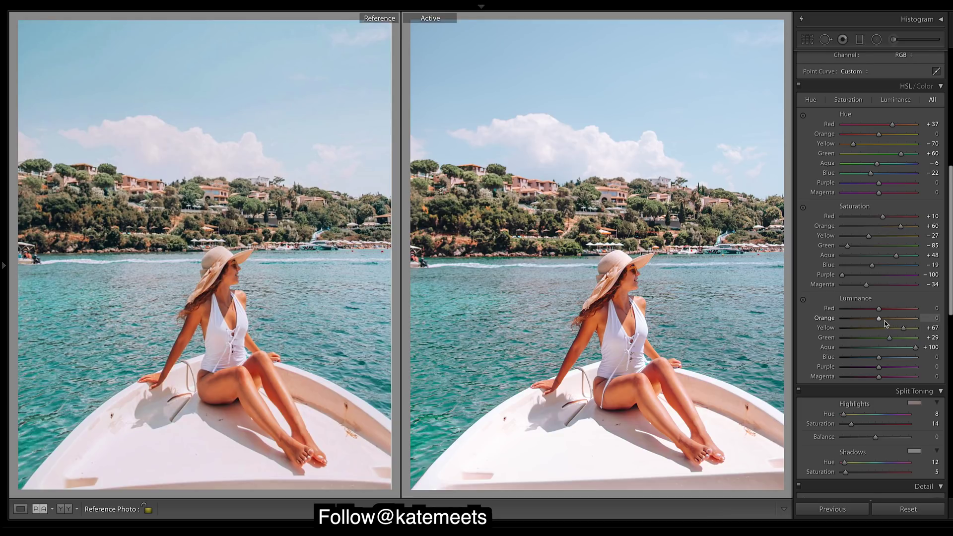
{"action": "left_click_drag", "start_coordinate": [881, 323], "coordinate": [880, 322]}
{"action": "mouse_move", "coordinate": [880, 322]}
{"action": "left_mouse_down"}
{"action": "mouse_move", "coordinate": [866, 322]}
{"action": "mouse_move", "coordinate": [875, 324]}
{"action": "left_mouse_up"}
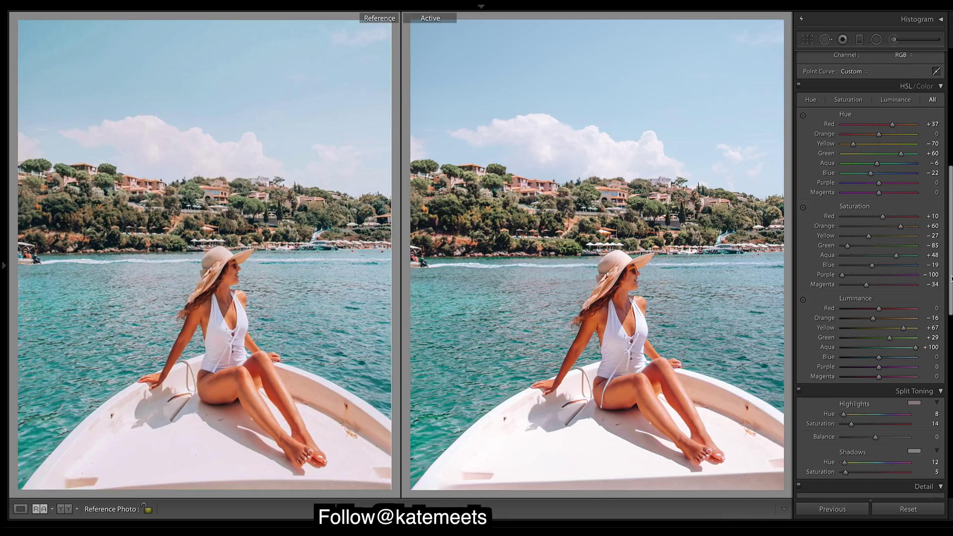
Step: Add grain with an Amount of 10 and set the manual lens Distortion correction to +15
{"action": "scroll", "coordinate": [947, 279], "scroll_direction": "down", "scroll_amount": 10}
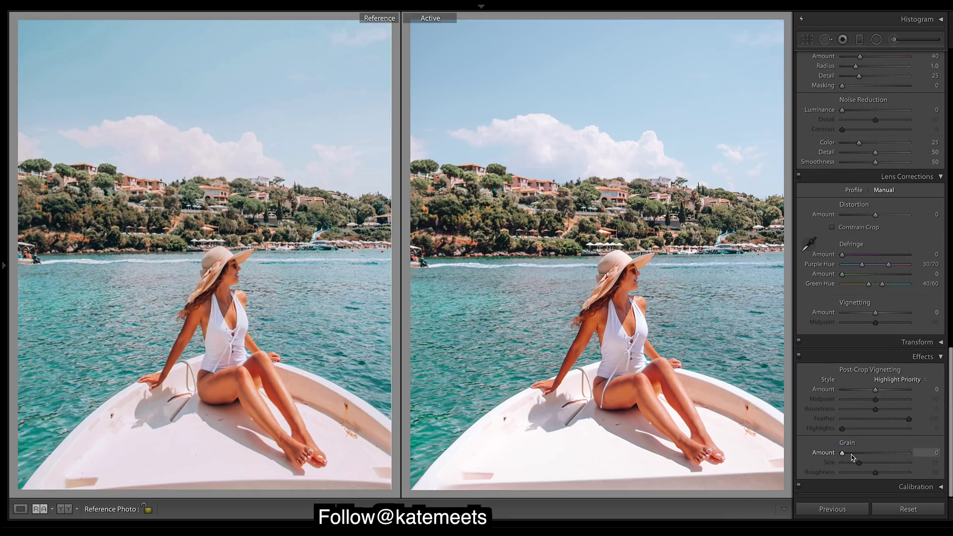
{"action": "left_click_drag", "start_coordinate": [843, 453], "coordinate": [849, 453]}
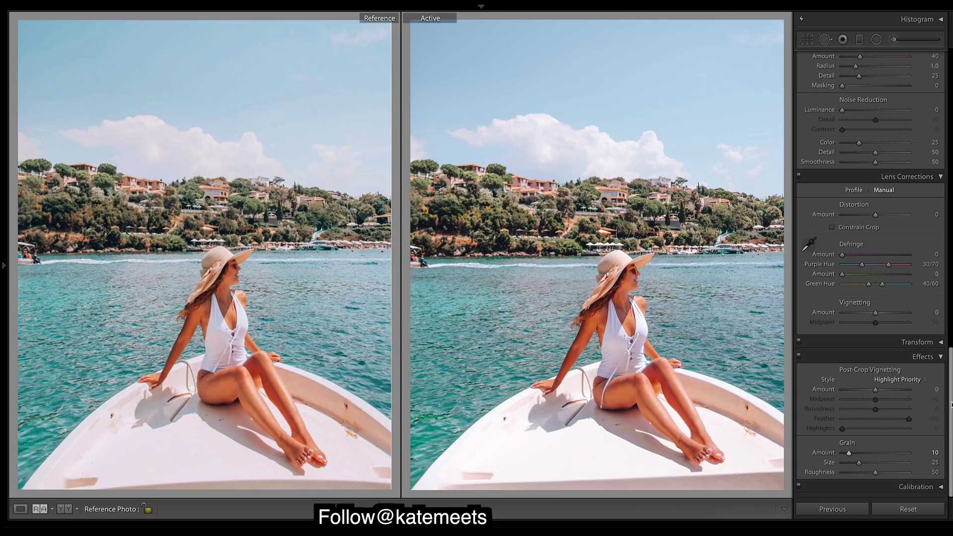
{"action": "scroll", "coordinate": [951, 405], "scroll_direction": "up", "scroll_amount": 4}
{"action": "scroll", "coordinate": [870, 248], "scroll_direction": "up", "scroll_amount": 1}
{"action": "left_click_drag", "start_coordinate": [875, 378], "coordinate": [881, 380]}
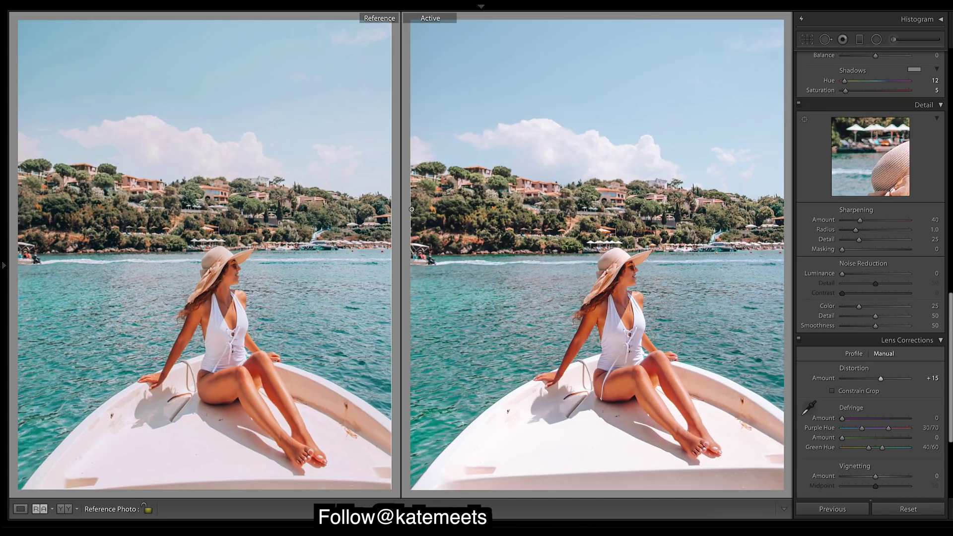
{"action": "mouse_move", "coordinate": [882, 379]}
{"action": "left_mouse_down"}
{"action": "mouse_move", "coordinate": [896, 381]}
{"action": "mouse_move", "coordinate": [877, 381]}
{"action": "left_mouse_up"}
{"action": "left_click_drag", "start_coordinate": [876, 385], "coordinate": [876, 386]}
Step: Compare the active photo with the lens corrections switched off and on
{"action": "left_click", "coordinate": [799, 340]}
{"action": "left_click", "coordinate": [799, 341]}
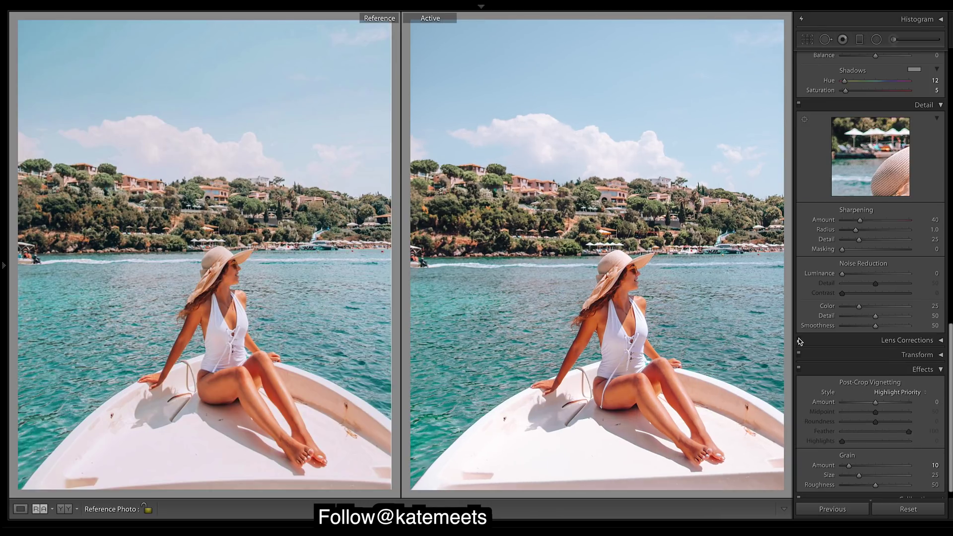
{"action": "left_click", "coordinate": [799, 341]}
{"action": "left_click", "coordinate": [799, 341]}
{"action": "left_click", "coordinate": [799, 341]}
{"action": "left_click", "coordinate": [799, 341]}
{"action": "left_click", "coordinate": [941, 340]}
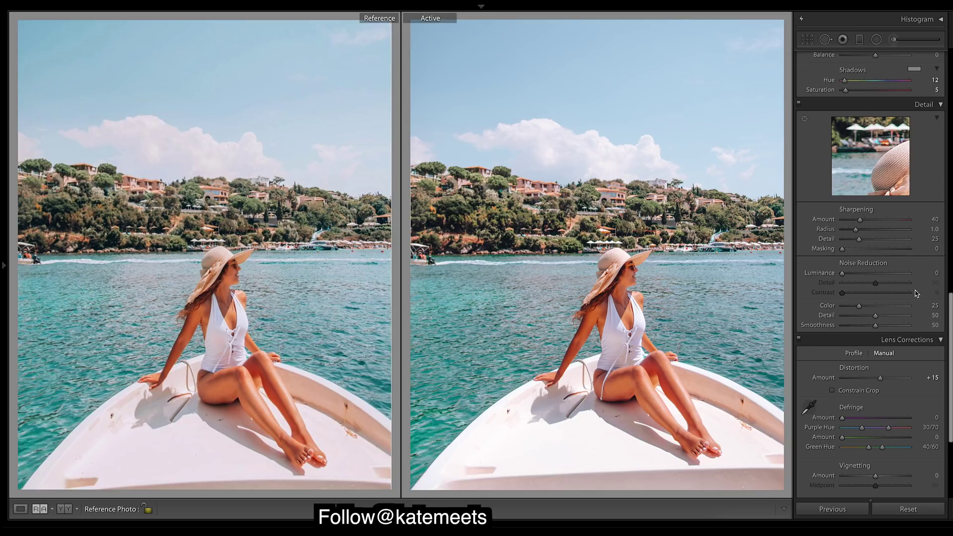
Step: Raise the basic tone adjustments to Shadows +100 and Blacks +10
{"action": "scroll", "coordinate": [950, 306], "scroll_direction": "up", "scroll_amount": 10}
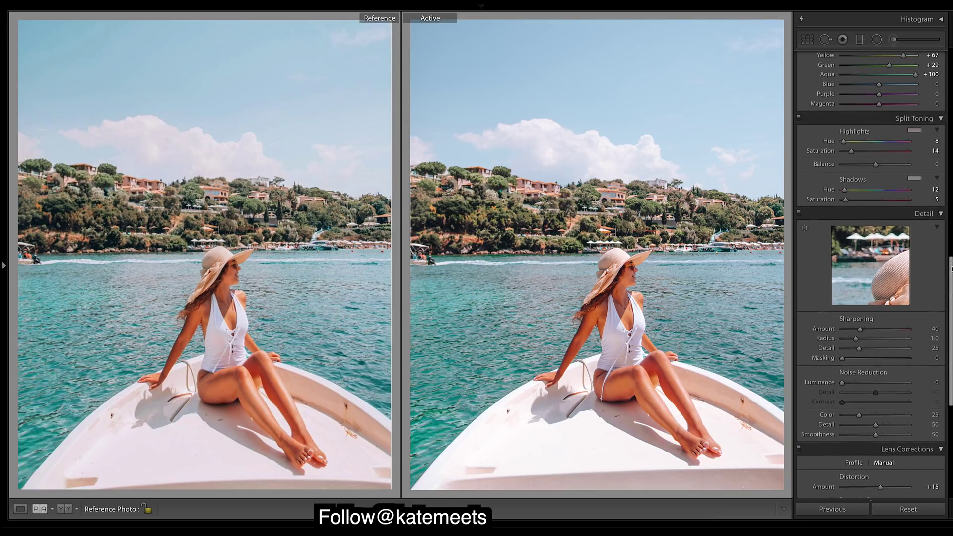
{"action": "scroll", "coordinate": [869, 298], "scroll_direction": "up", "scroll_amount": 5}
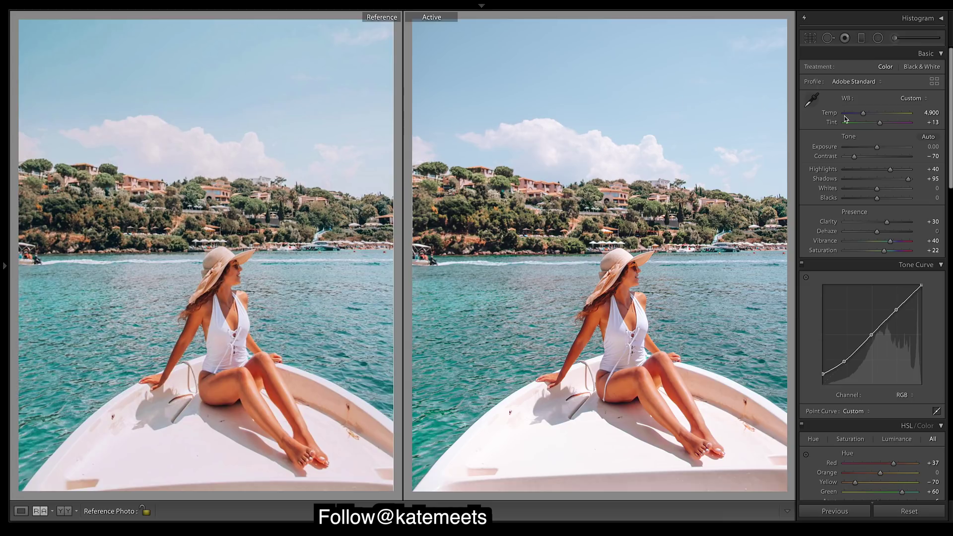
{"action": "left_click_drag", "start_coordinate": [908, 182], "coordinate": [911, 182]}
{"action": "left_click_drag", "start_coordinate": [876, 198], "coordinate": [879, 203]}
Step: Fine-tune the RGB point curve by slightly lowering the upper point and shifting the midtone point slightly toward the highlights
{"action": "scroll", "coordinate": [806, 222], "scroll_direction": "down", "scroll_amount": 1}
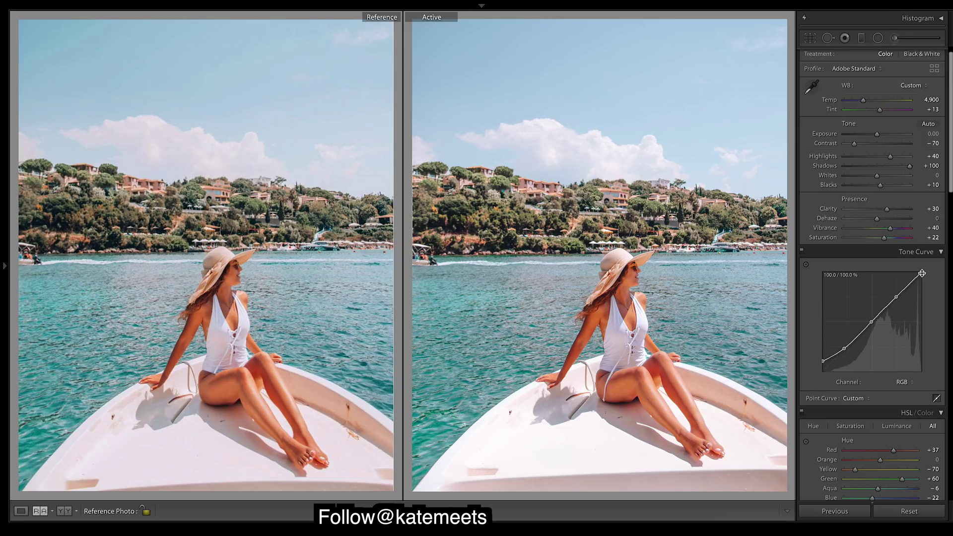
{"action": "left_click_drag", "start_coordinate": [922, 276], "coordinate": [944, 277]}
{"action": "left_click", "coordinate": [896, 297]}
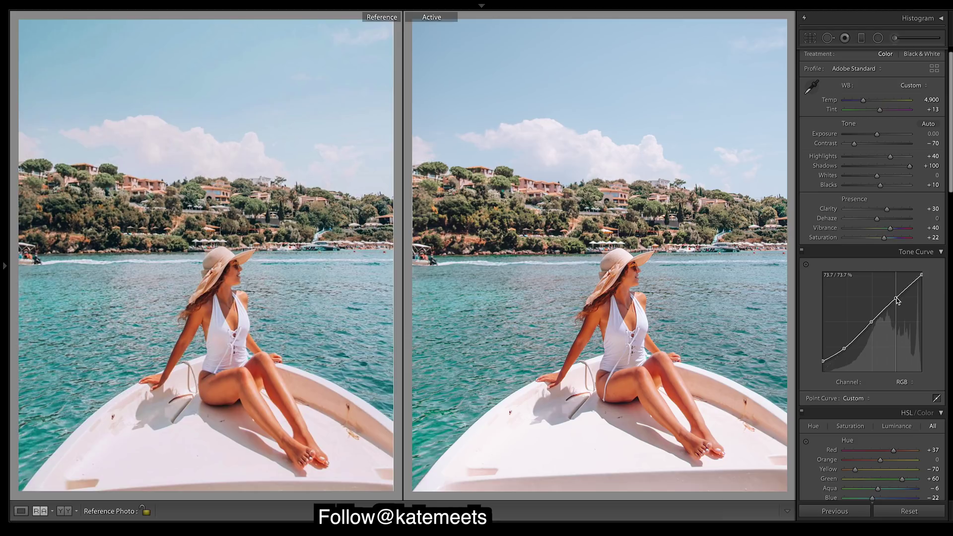
{"action": "left_click_drag", "start_coordinate": [896, 299], "coordinate": [896, 297]}
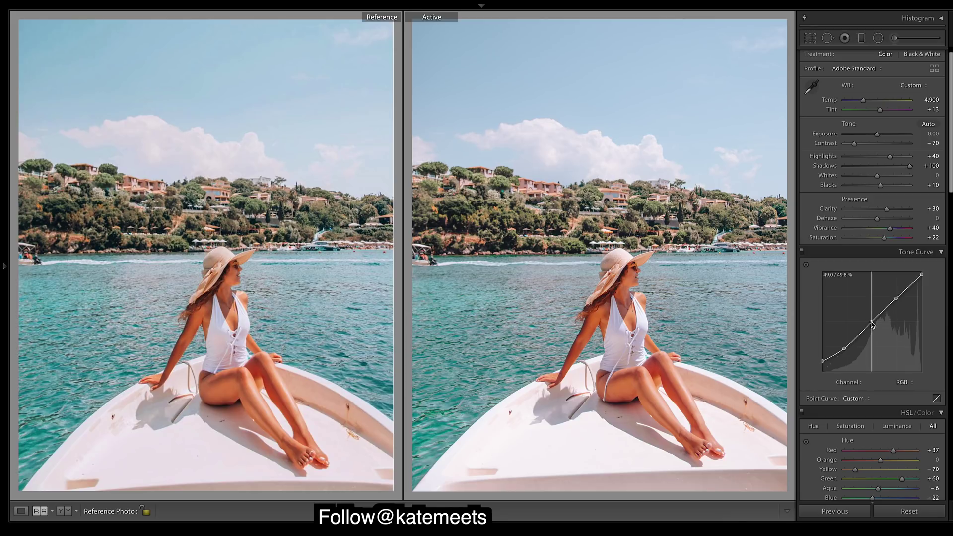
{"action": "left_click_drag", "start_coordinate": [872, 325], "coordinate": [872, 326]}
{"action": "left_click_drag", "start_coordinate": [872, 325], "coordinate": [876, 325]}
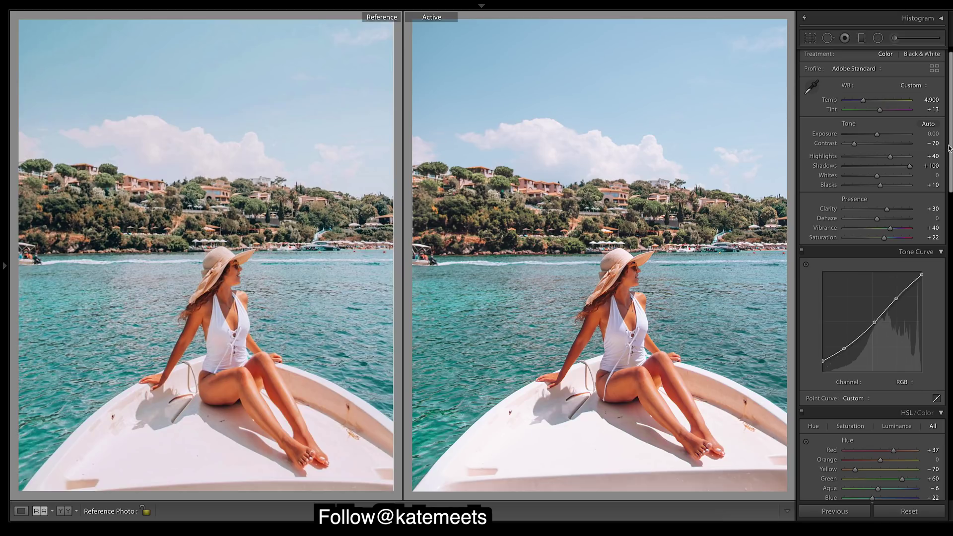
Step: Set the Green luminance to +62 and reset the Orange luminance to 0
{"action": "scroll", "coordinate": [872, 273], "scroll_direction": "down", "scroll_amount": 5}
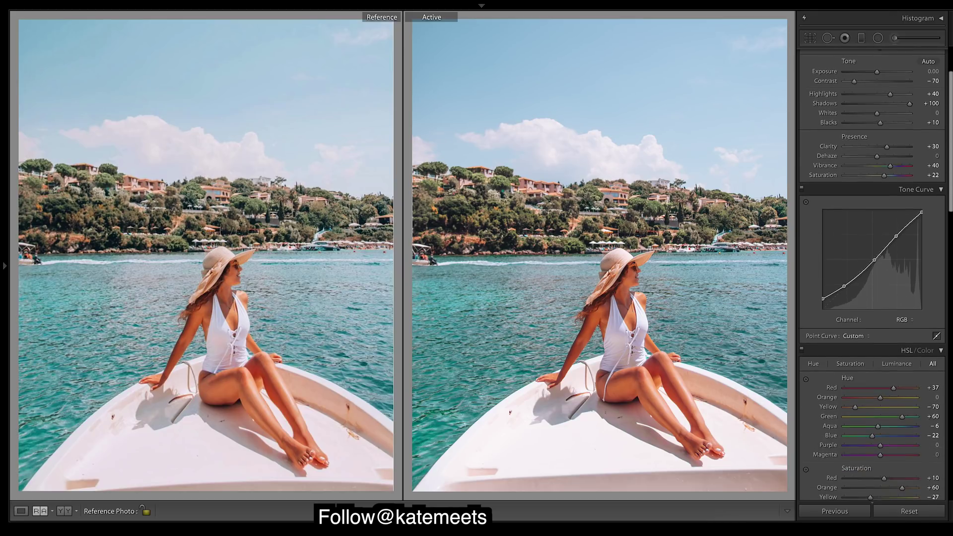
{"action": "scroll", "coordinate": [951, 228], "scroll_direction": "down", "scroll_amount": 5}
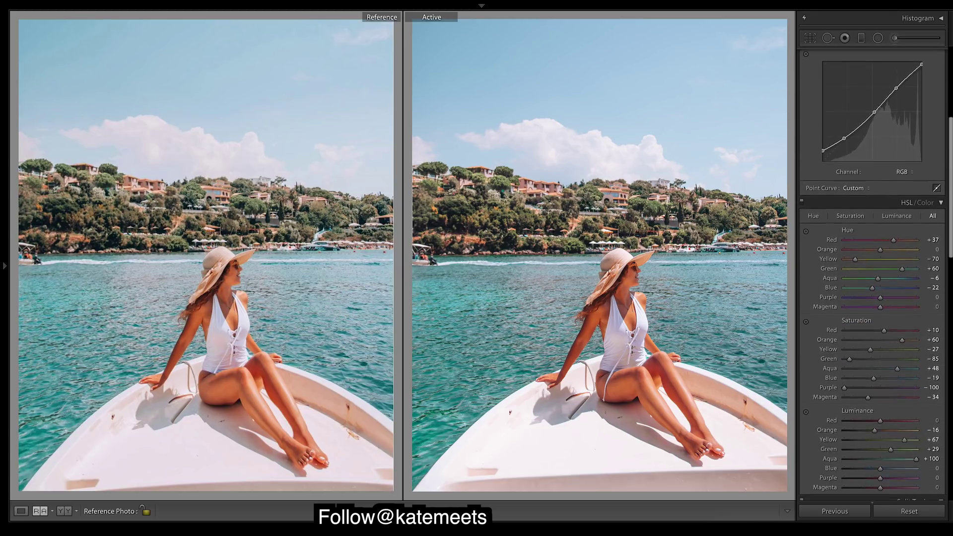
{"action": "scroll", "coordinate": [950, 228], "scroll_direction": "down", "scroll_amount": 1}
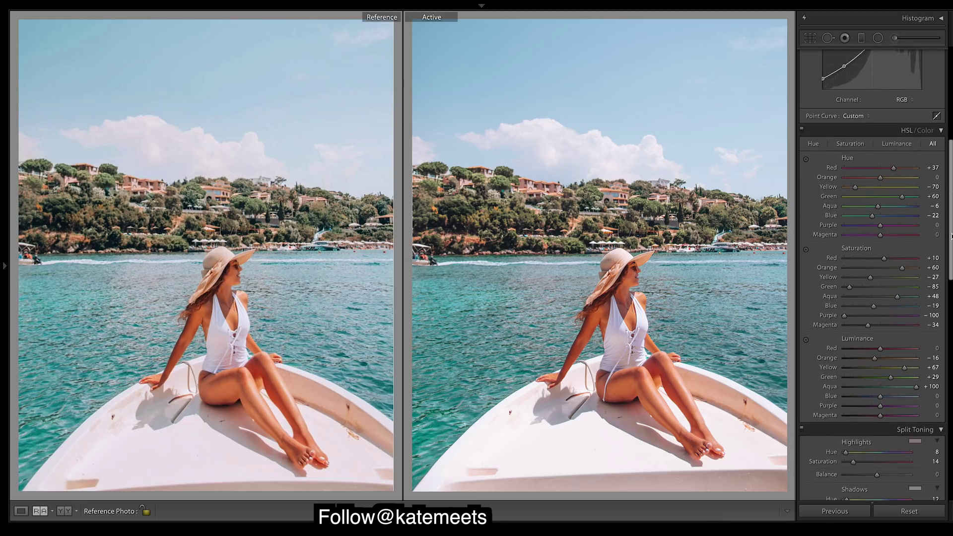
{"action": "left_click", "coordinate": [905, 377]}
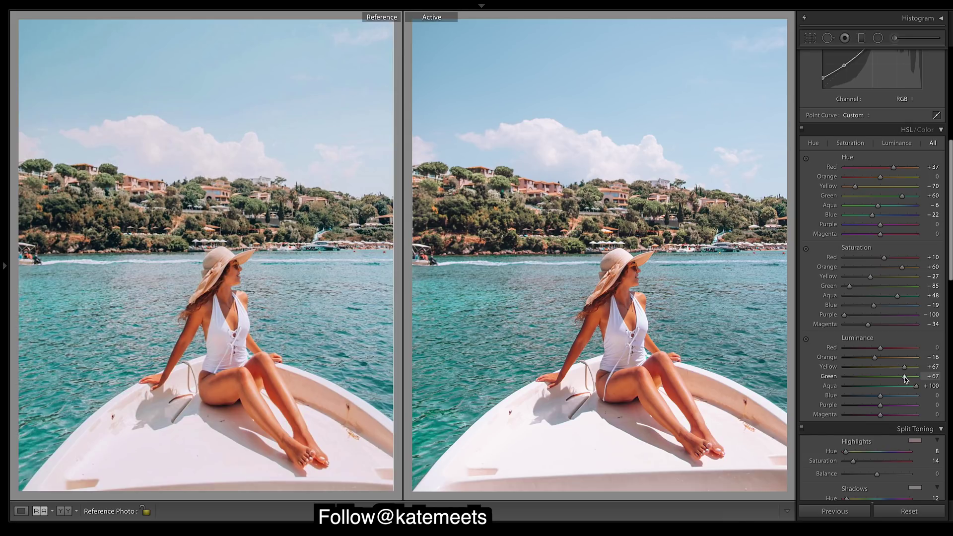
{"action": "left_click_drag", "start_coordinate": [905, 377], "coordinate": [902, 377]}
{"action": "scroll", "coordinate": [951, 268], "scroll_direction": "up", "scroll_amount": 1}
{"action": "scroll", "coordinate": [951, 268], "scroll_direction": "down", "scroll_amount": 1}
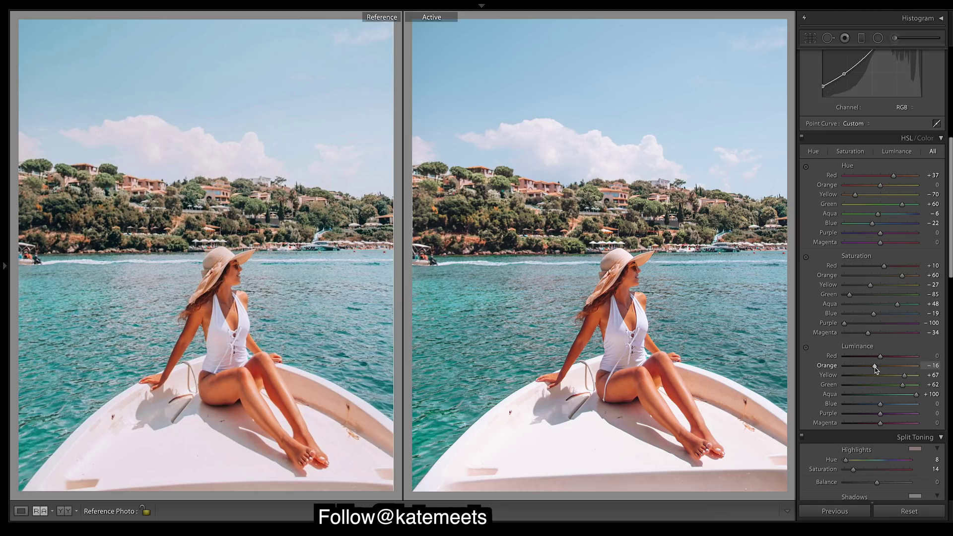
{"action": "double_click", "coordinate": [875, 366]}
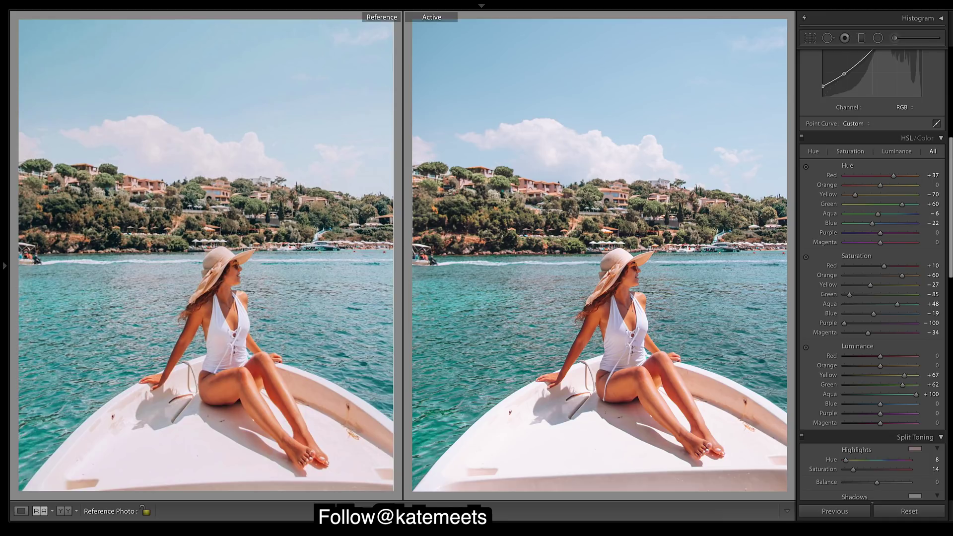
Step: Brighten the sky by setting the Blue luminance to +39
{"action": "scroll", "coordinate": [951, 218], "scroll_direction": "up", "scroll_amount": 3}
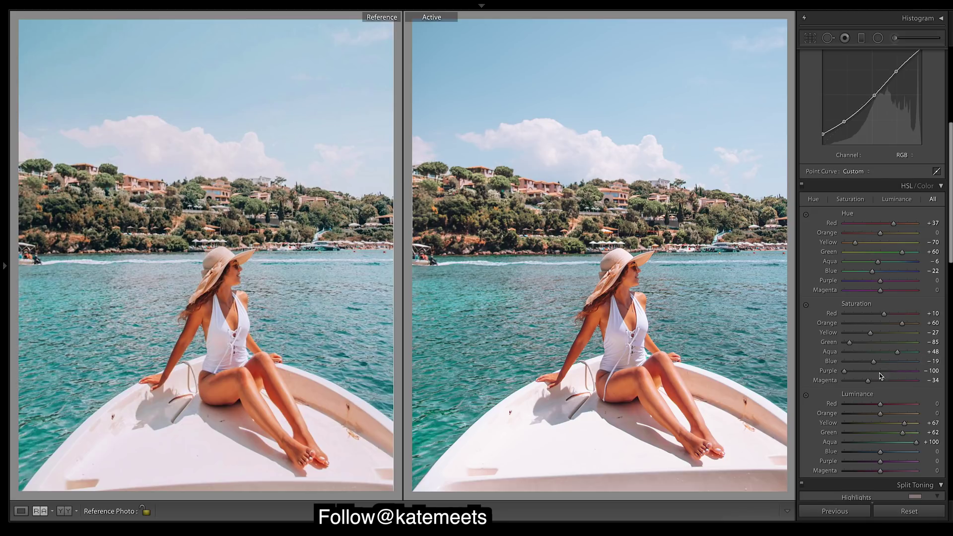
{"action": "left_click_drag", "start_coordinate": [892, 457], "coordinate": [893, 452]}
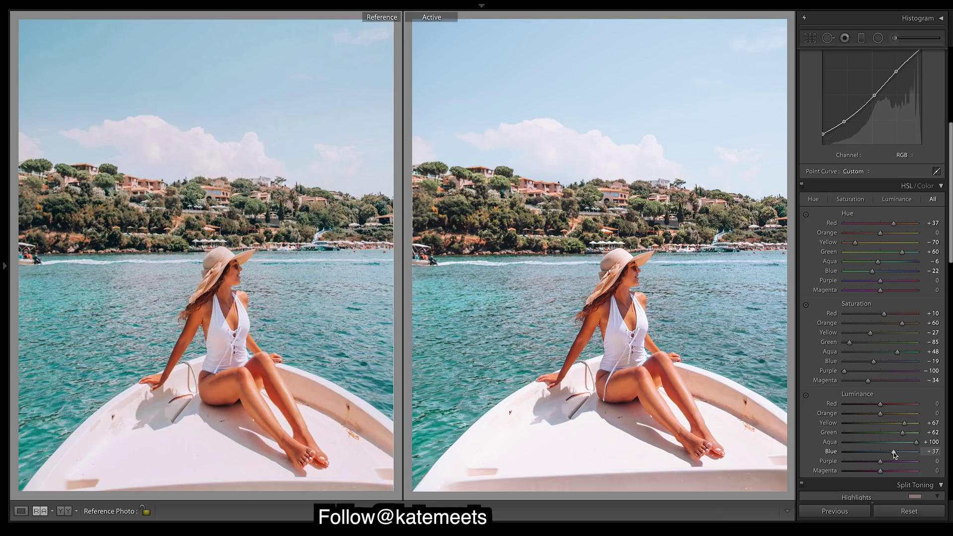
{"action": "left_click_drag", "start_coordinate": [894, 454], "coordinate": [895, 454]}
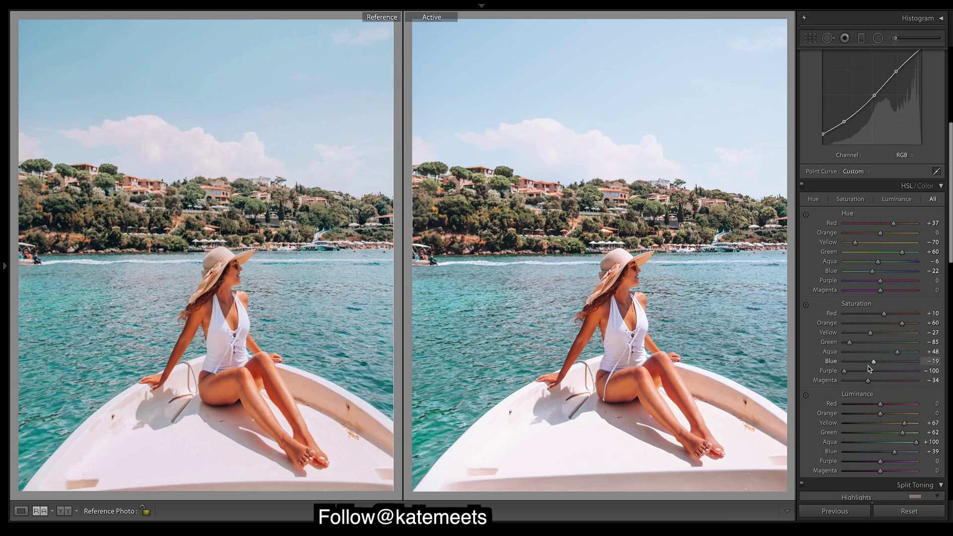
Step: Set the Blue saturation to -25, the Blue hue to -24 and the Aqua hue to +15
{"action": "left_click_drag", "start_coordinate": [874, 365], "coordinate": [870, 365]}
{"action": "left_click_drag", "start_coordinate": [869, 364], "coordinate": [871, 365]}
{"action": "left_click_drag", "start_coordinate": [874, 274], "coordinate": [874, 276]}
{"action": "left_click_drag", "start_coordinate": [879, 264], "coordinate": [887, 267]}
Step: Try resetting the Aqua hue and setting the Blue saturation to +43 and 0, and undo these trial changes
{"action": "double_click", "coordinate": [886, 264]}
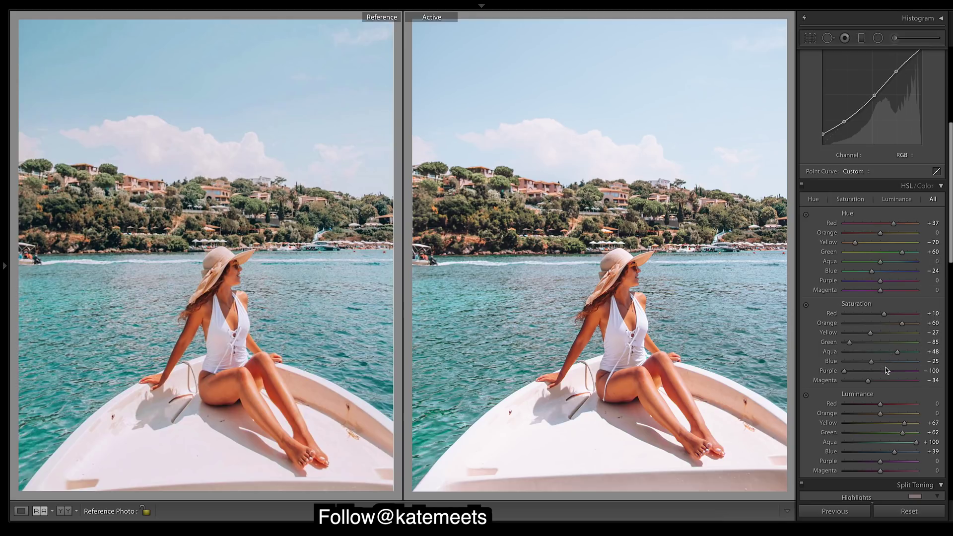
{"action": "left_click_drag", "start_coordinate": [871, 361], "coordinate": [897, 360]}
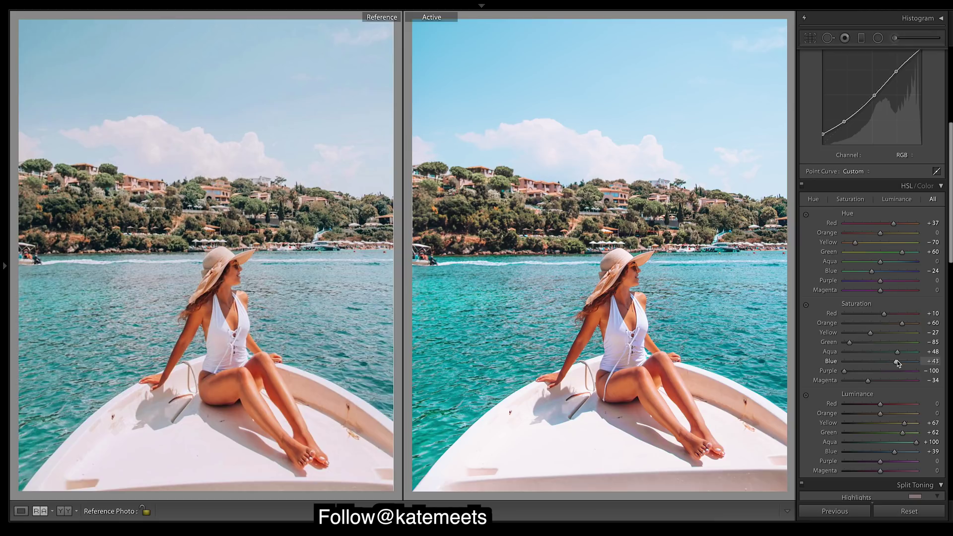
{"action": "double_click", "coordinate": [898, 361]}
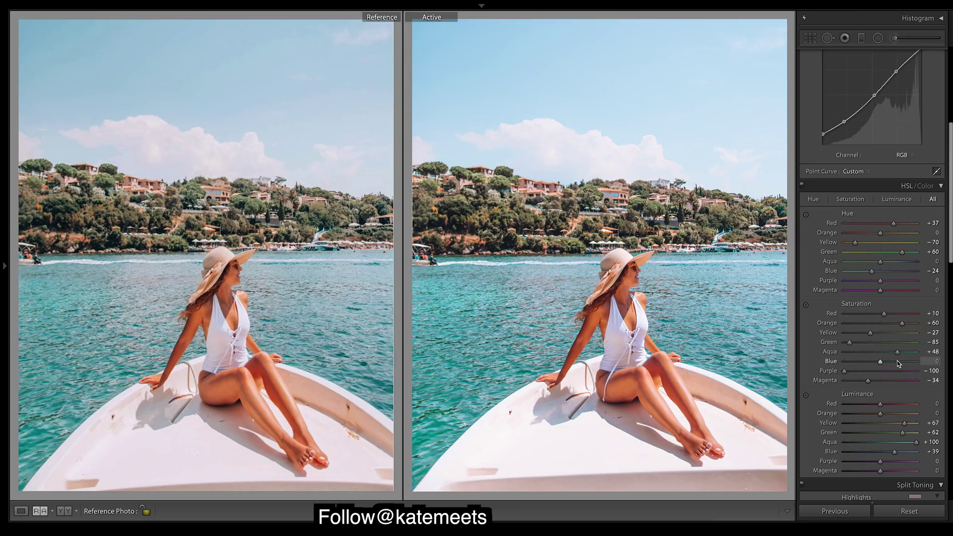
{"action": "key", "text": "ctrl+z"}
{"action": "key", "text": "ctrl+z"}
{"action": "key", "text": "ctrl+z"}
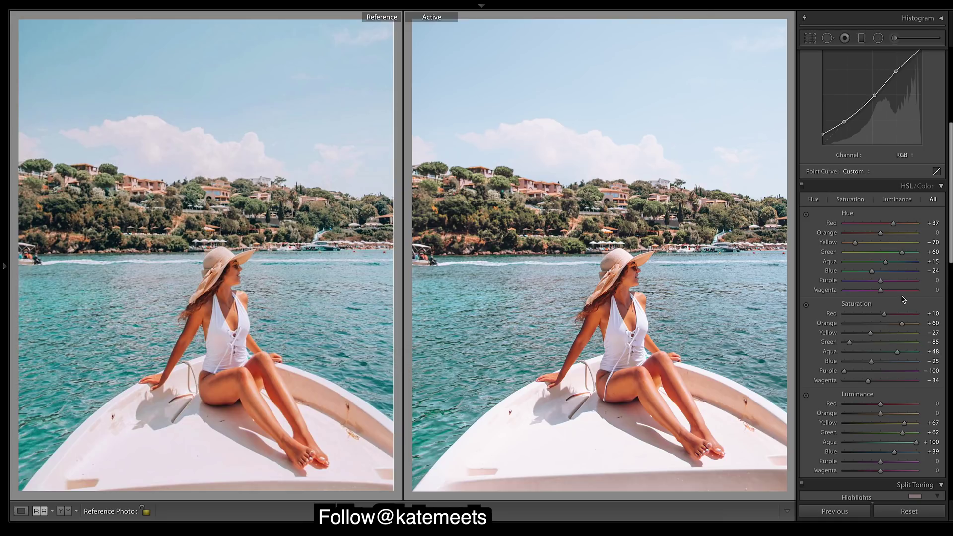
Step: Try a Contrast of -91 on the active photo, undo it, and set the Contrast to -73
{"action": "key", "text": "ctrl+y"}
{"action": "scroll", "coordinate": [893, 198], "scroll_direction": "up", "scroll_amount": 5}
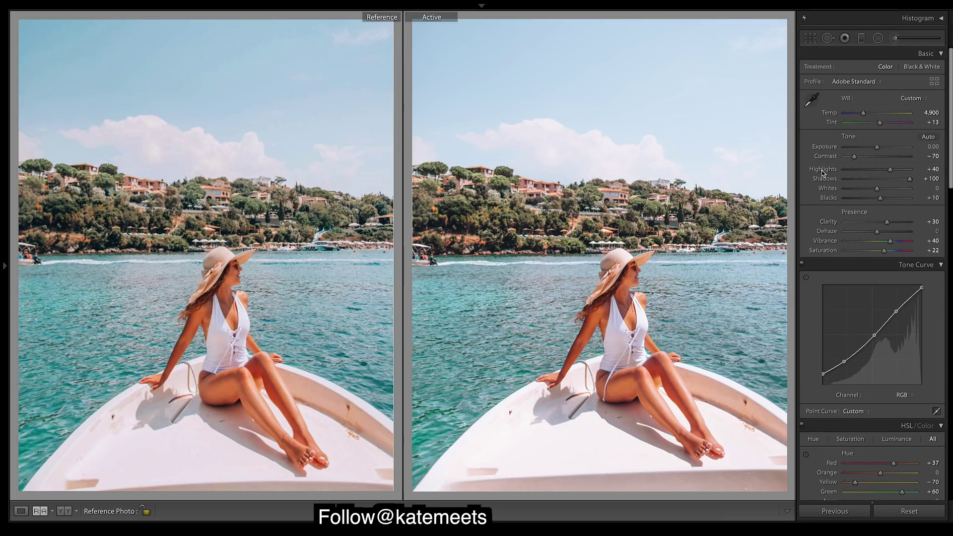
{"action": "left_click", "coordinate": [845, 157]}
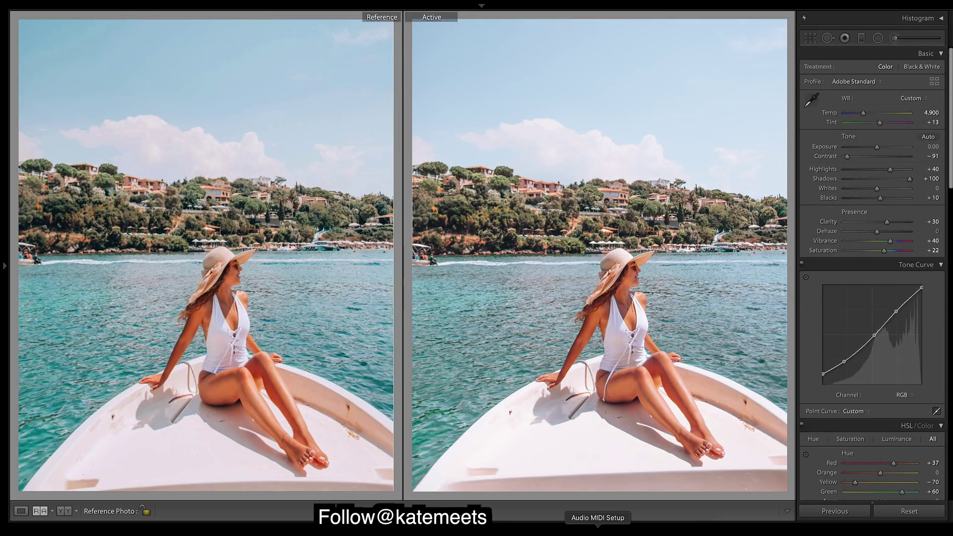
{"action": "key", "text": "ctrl+z"}
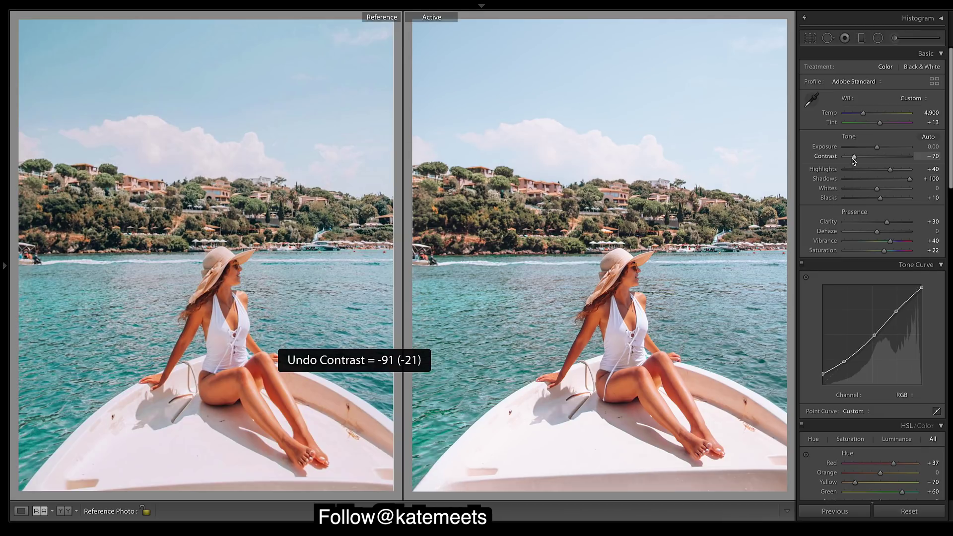
{"action": "left_click_drag", "start_coordinate": [854, 158], "coordinate": [852, 158]}
{"action": "left_click_drag", "start_coordinate": [852, 159], "coordinate": [853, 159]}
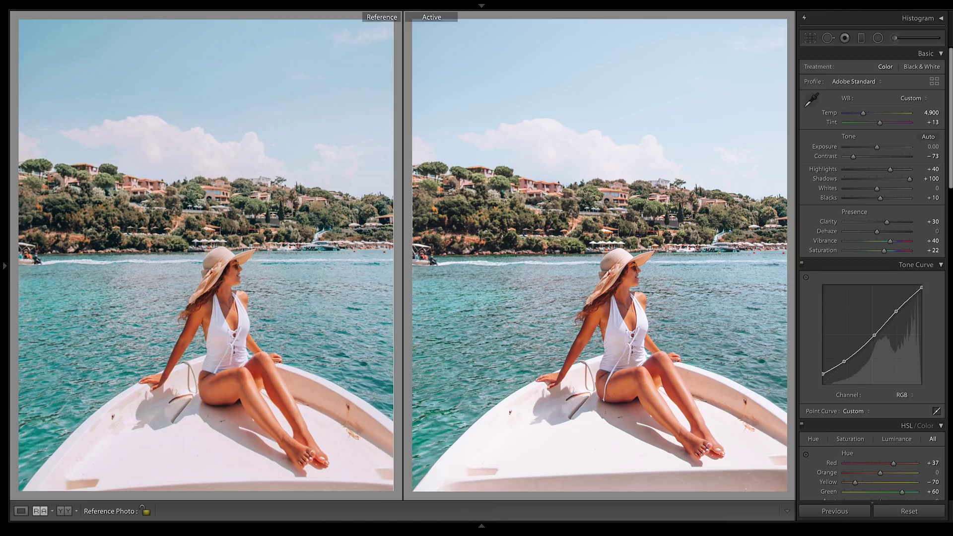
Step: Compare the boat photo before and after the edits, beside the reference photo and alone in the single-photo view
{"action": "key", "text": "backslash"}
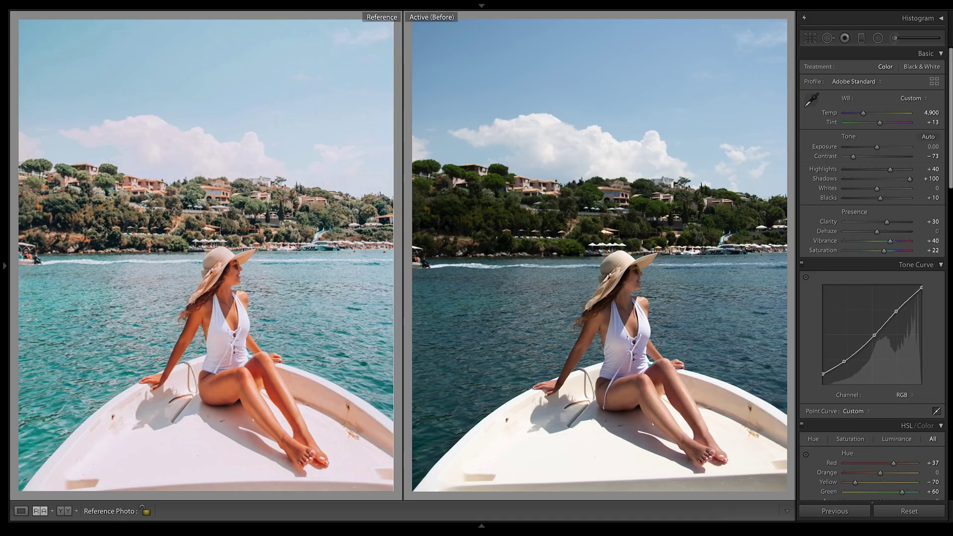
{"action": "key", "text": "backslash"}
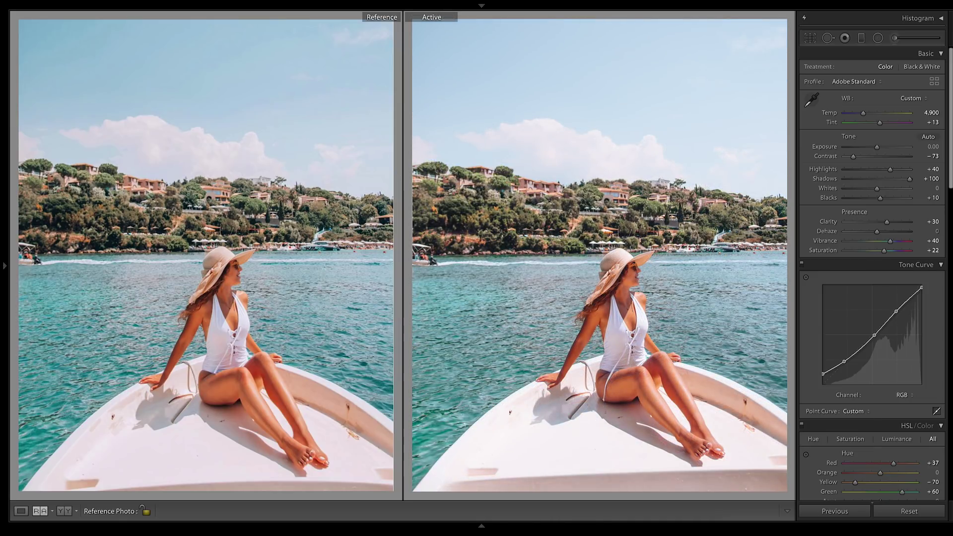
{"action": "key", "text": "shift+r"}
{"action": "key", "text": "backslash"}
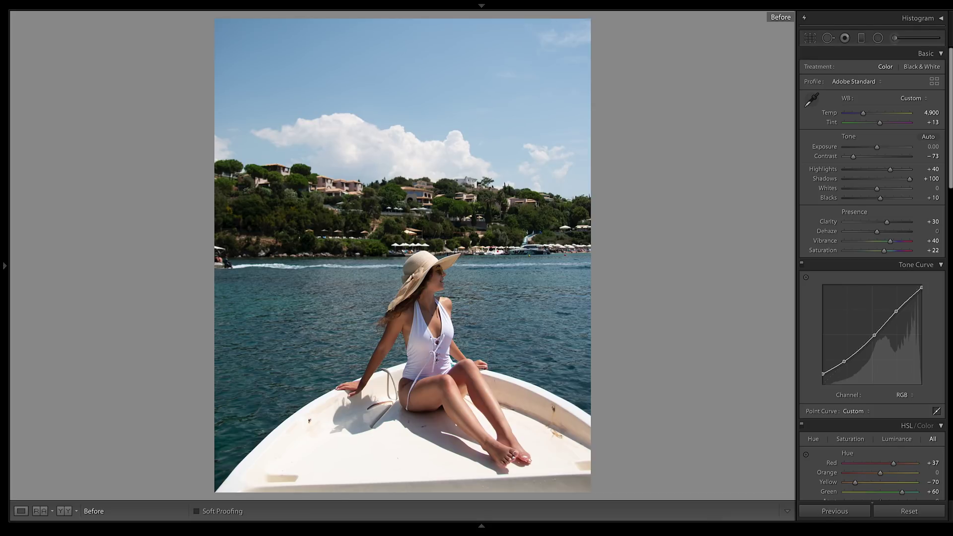
{"action": "key", "text": "backslash"}
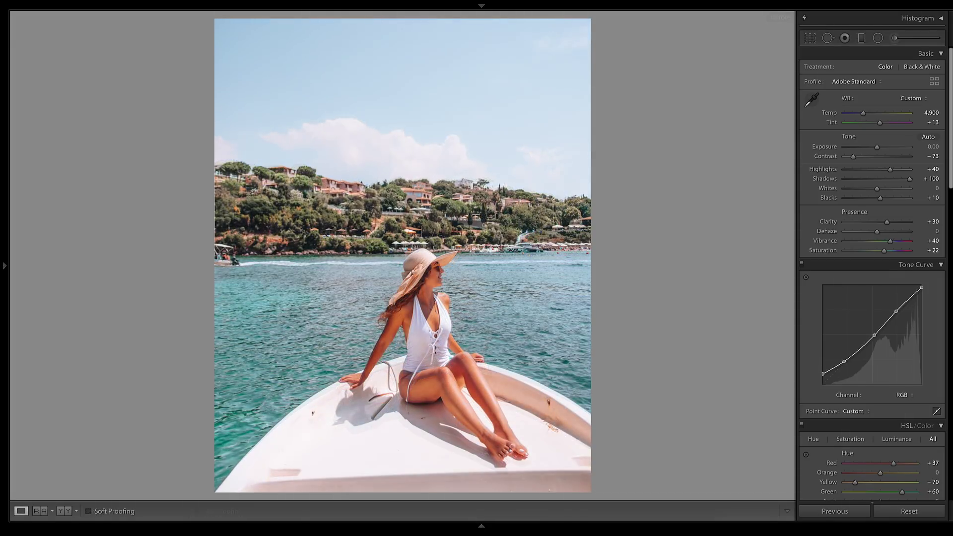